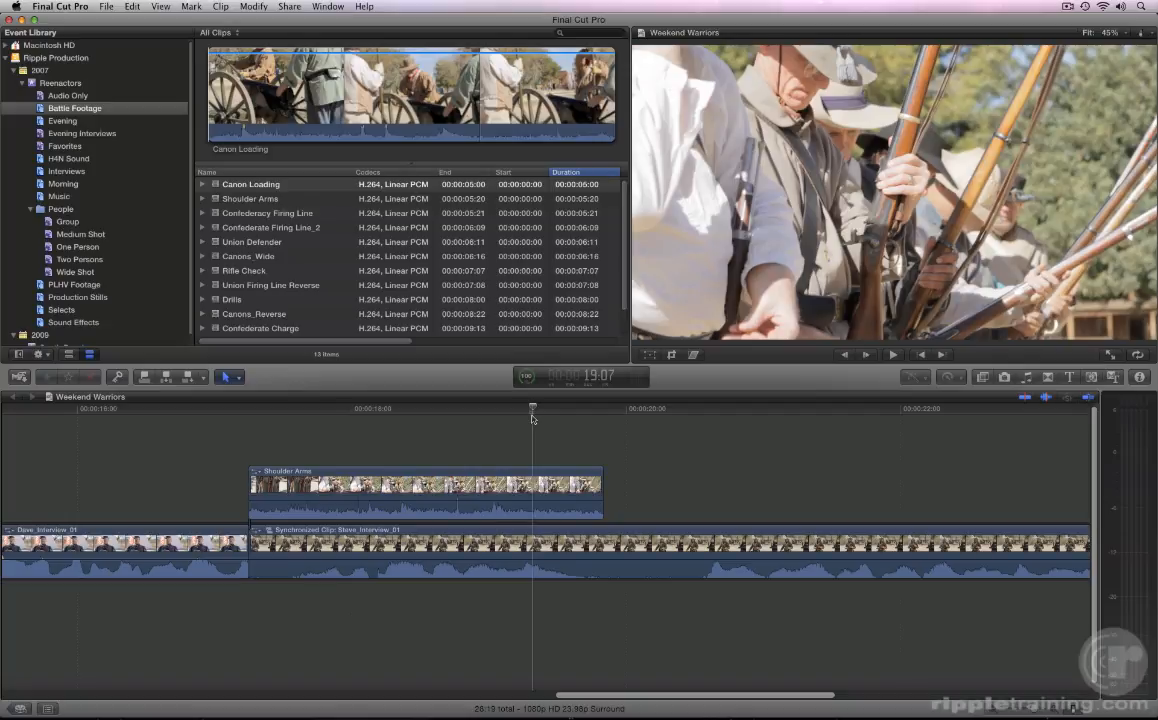
Step: Locate the First Texas 2-Shot clip through the timeline index and play it to review its ending
key(super+shift+2)
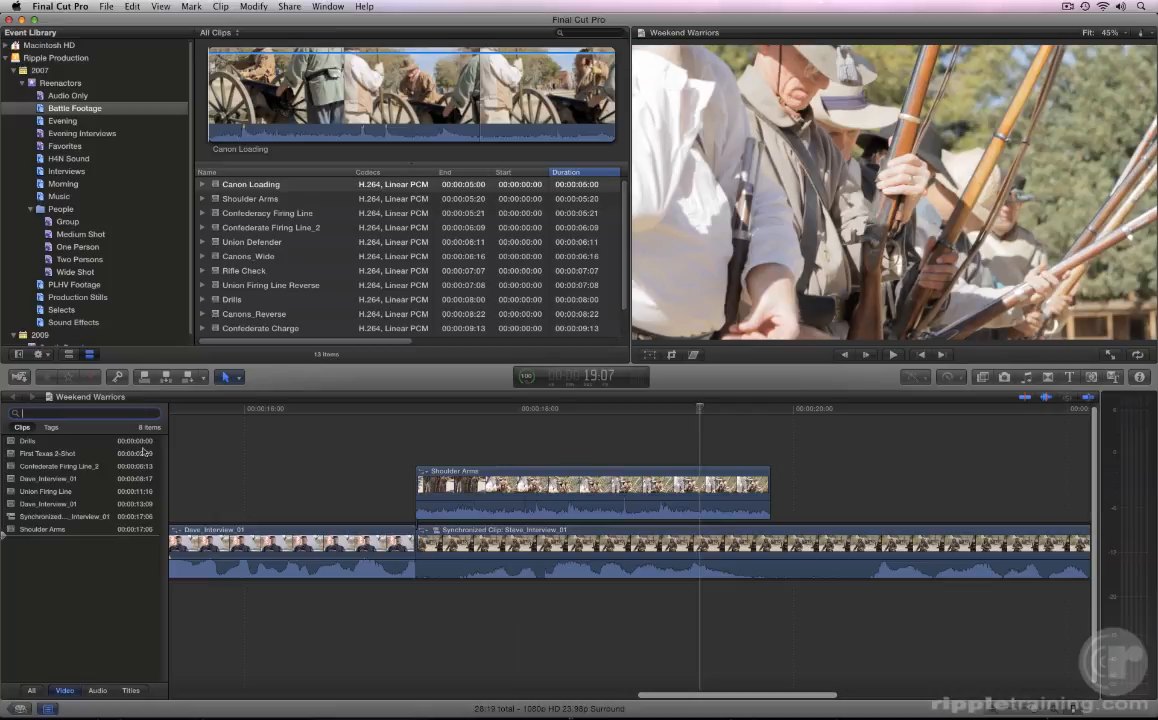
click(58, 454)
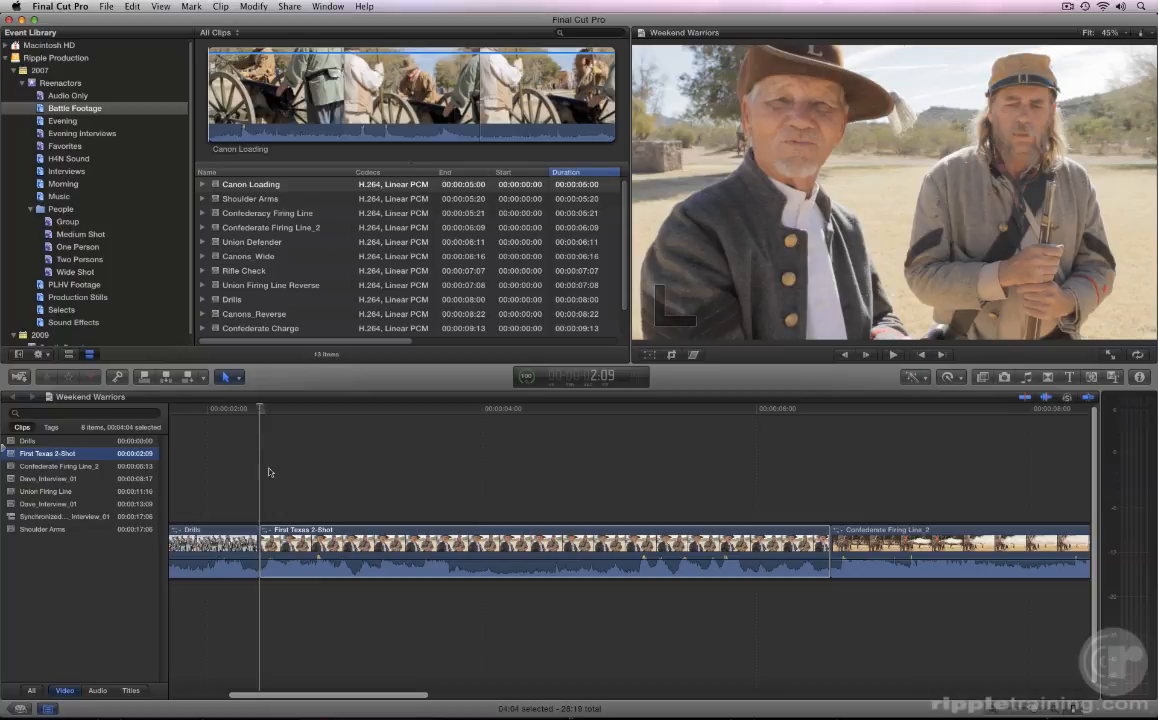
key(super+shift+2)
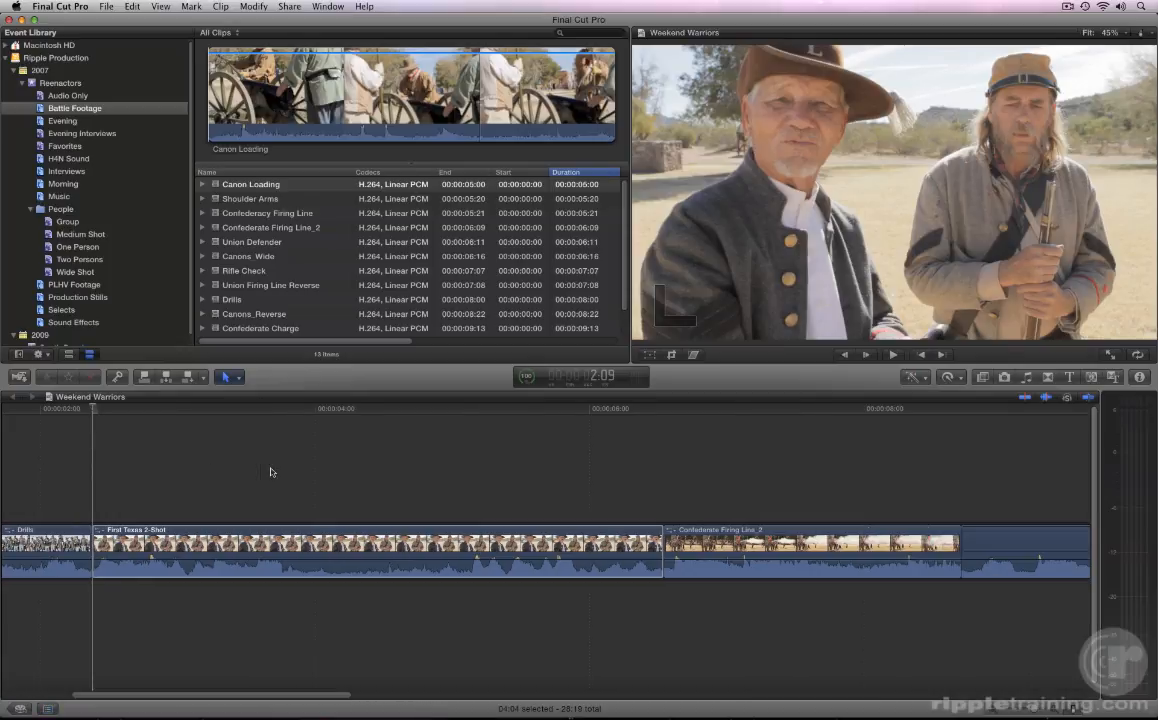
key(space)
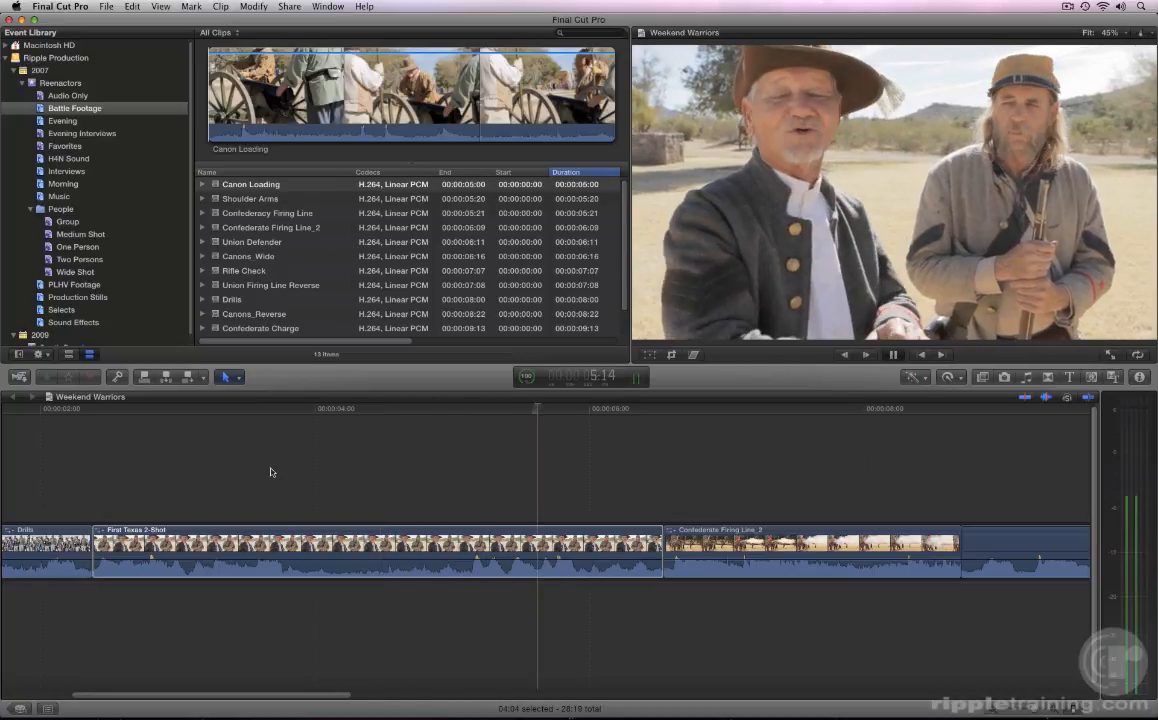
key(space)
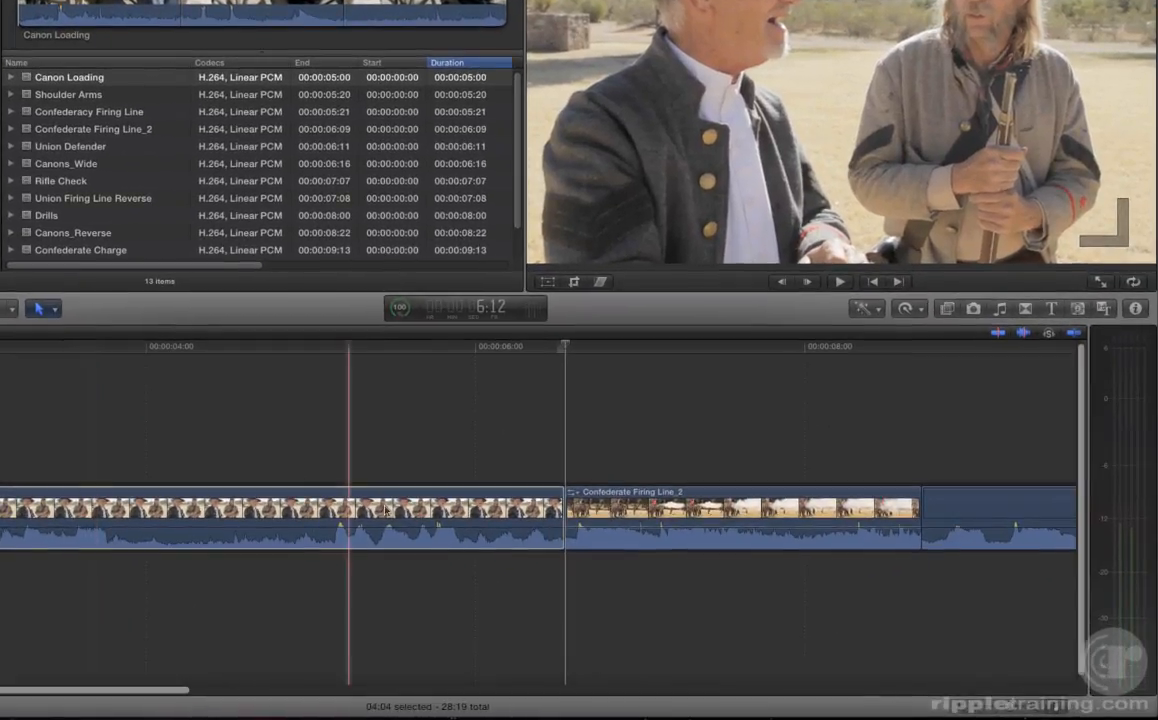
Step: Select the end edit point of First Texas 2-Shot and try ripple trimming it by -05 frames and by +01:05
click(386, 510)
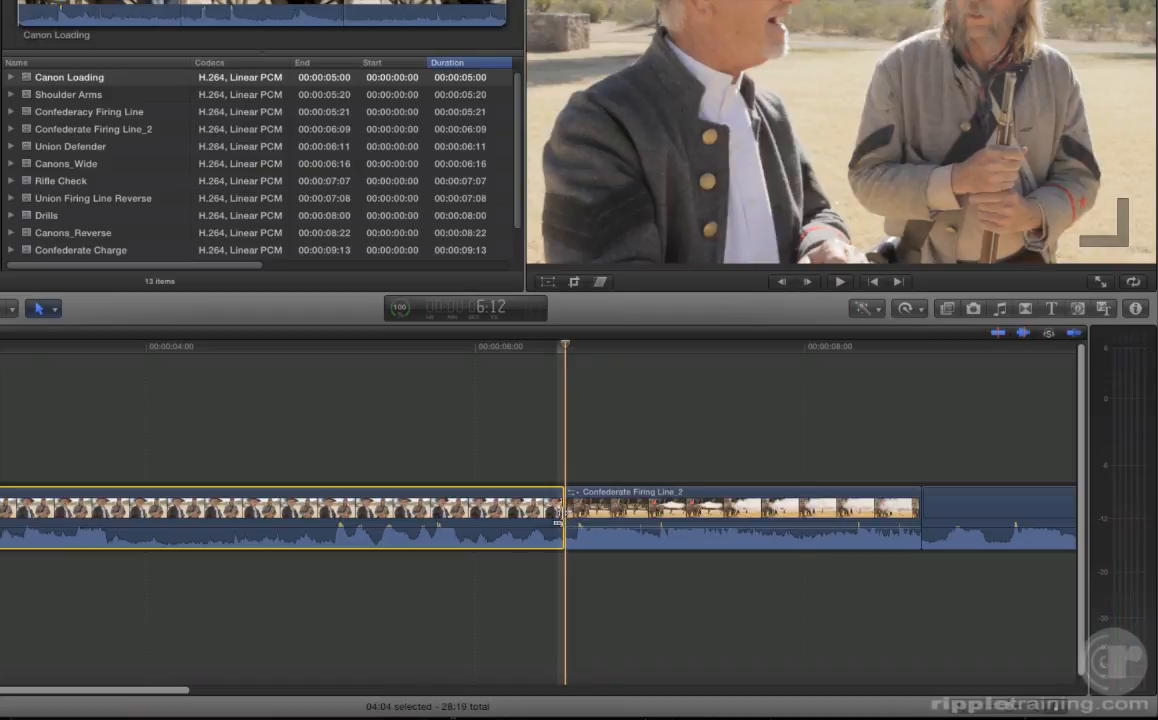
click(558, 514)
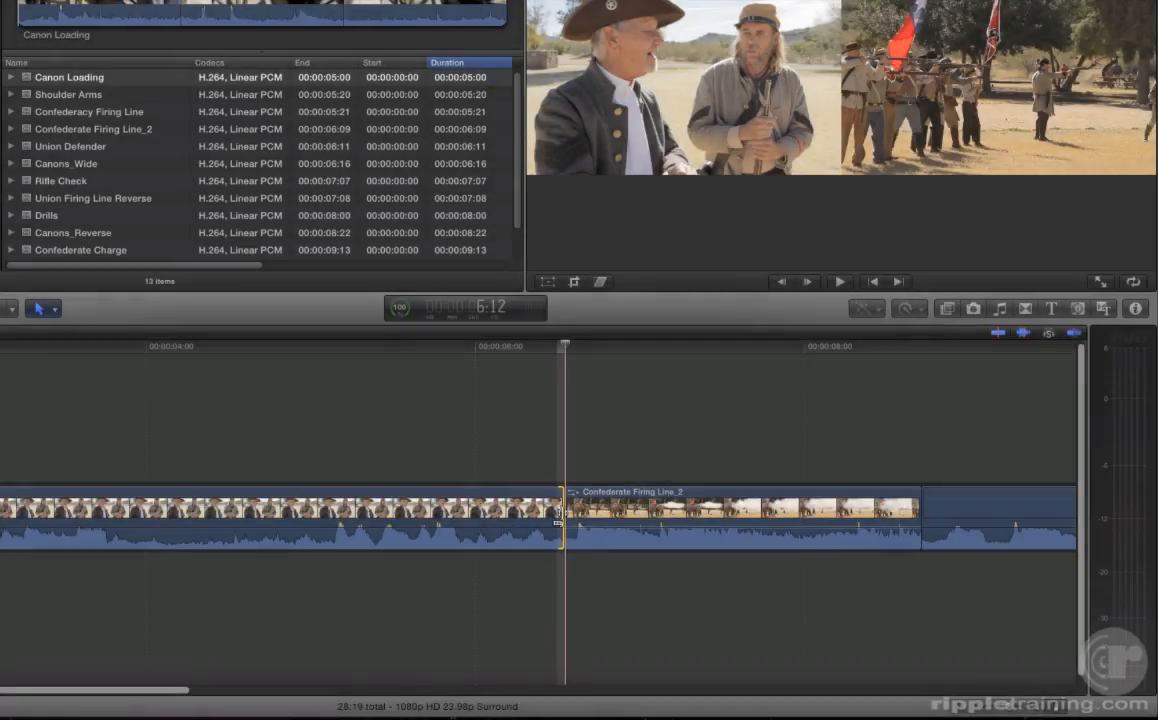
drag(558, 520, 522, 523)
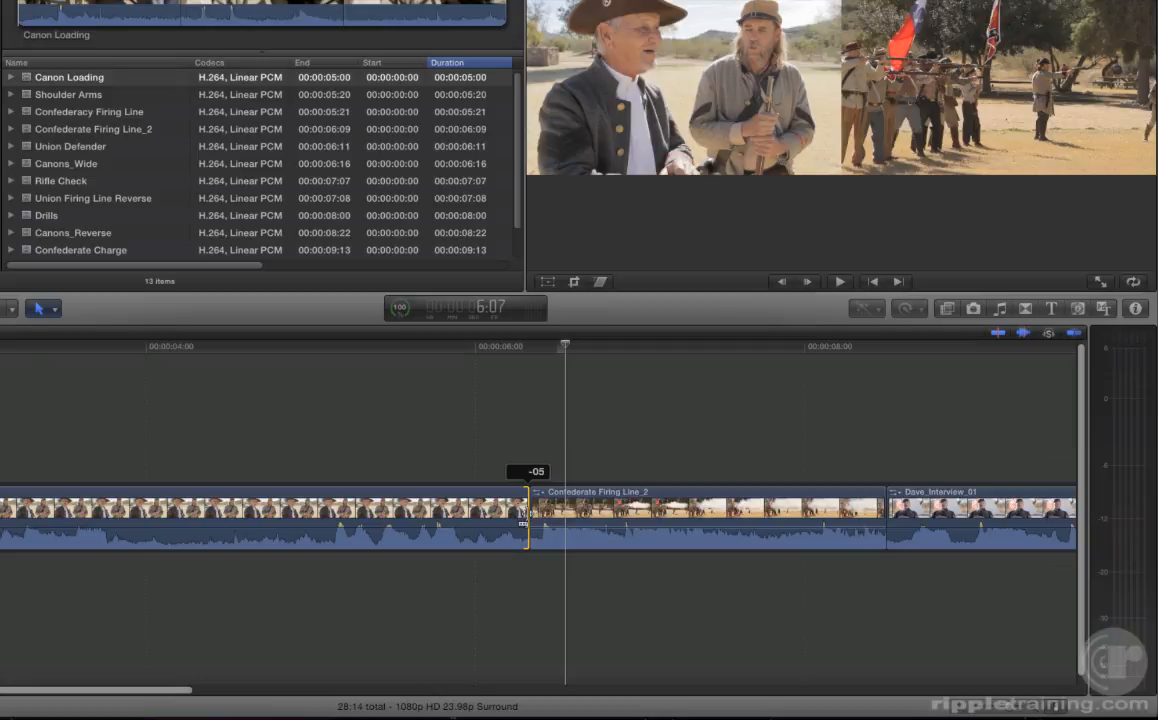
drag(522, 522, 785, 520)
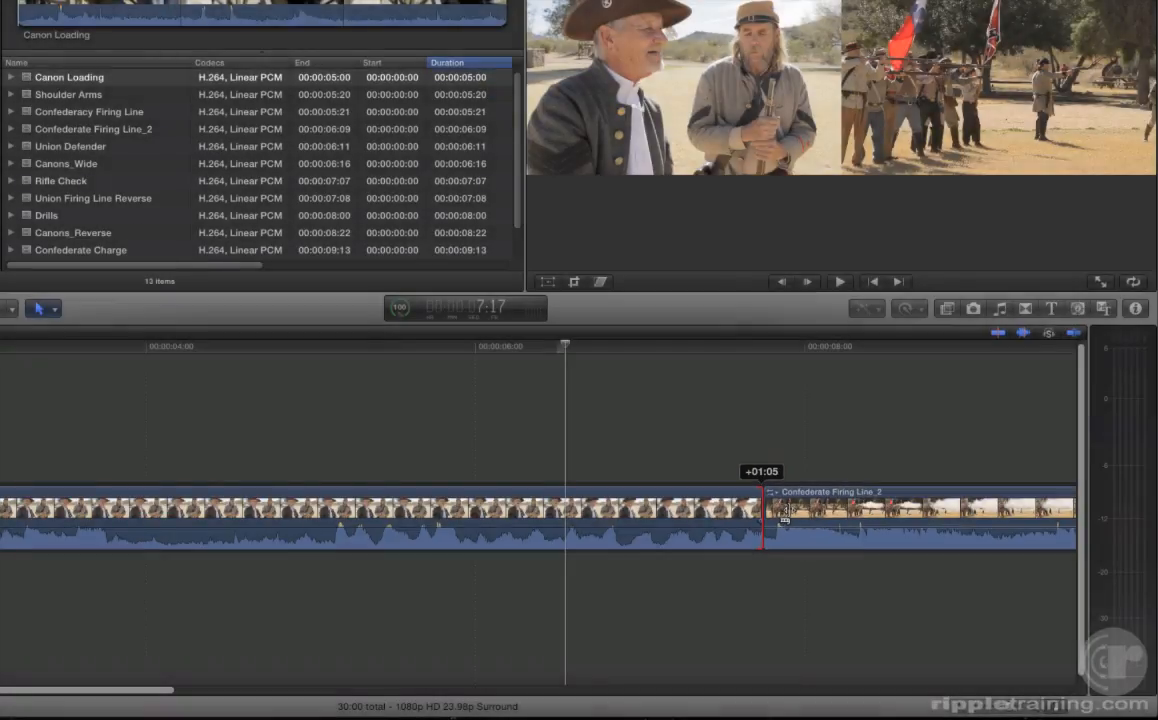
drag(785, 520, 786, 518)
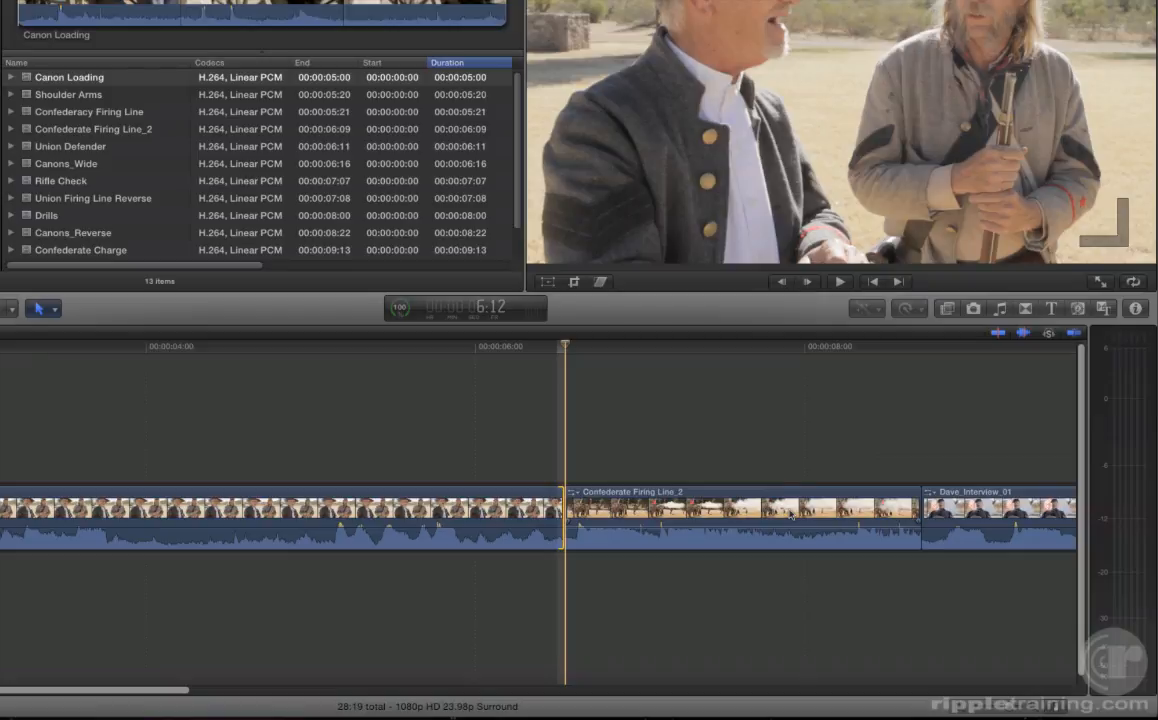
Step: Try ripple trimming the end of First Texas 2-Shot by -5 frames, reviewing the cut before undoing the trim
text(-5)
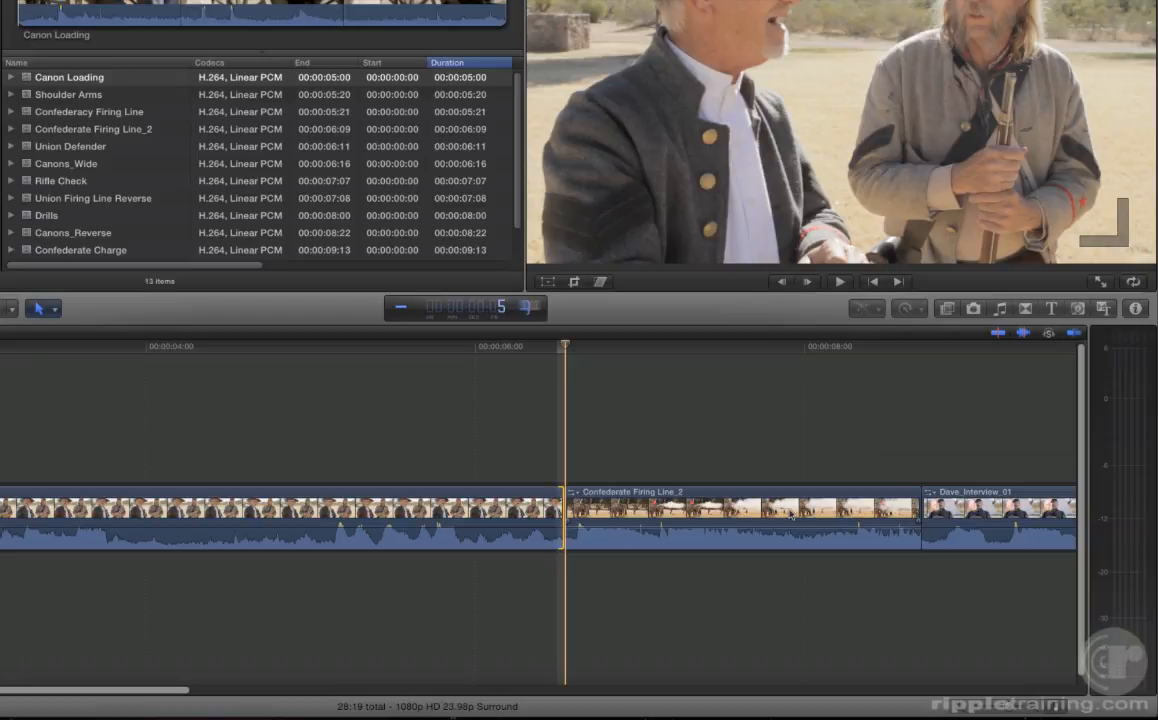
key(Return)
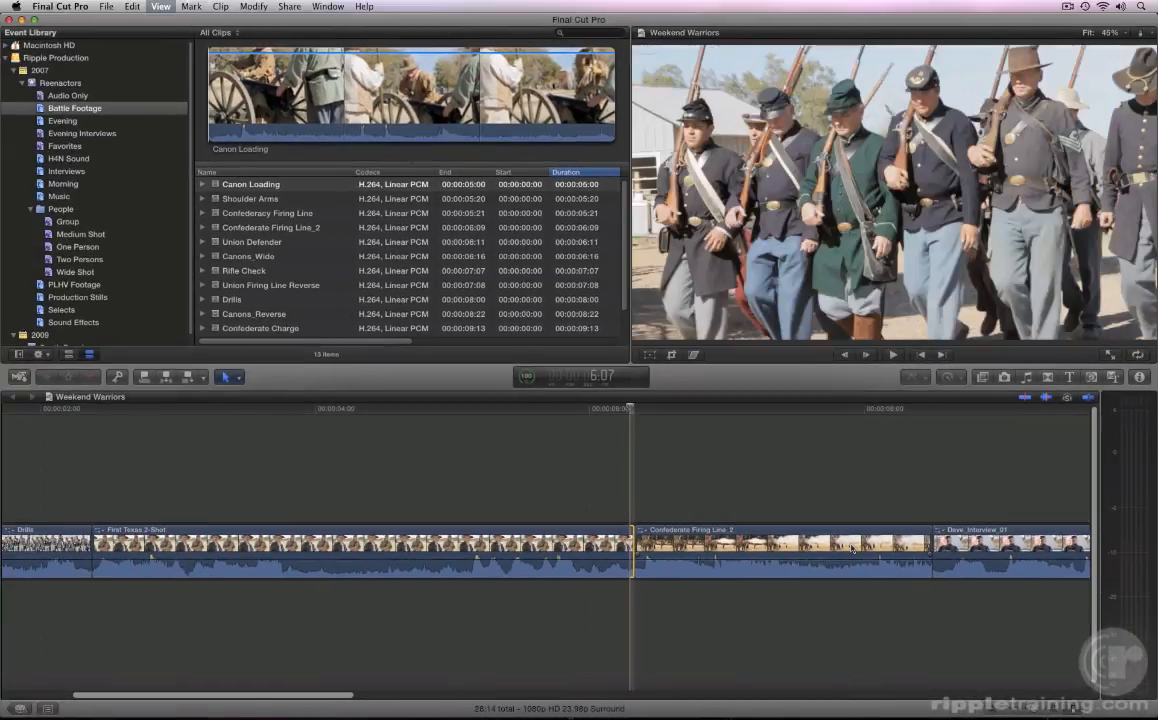
key(shift+slash)
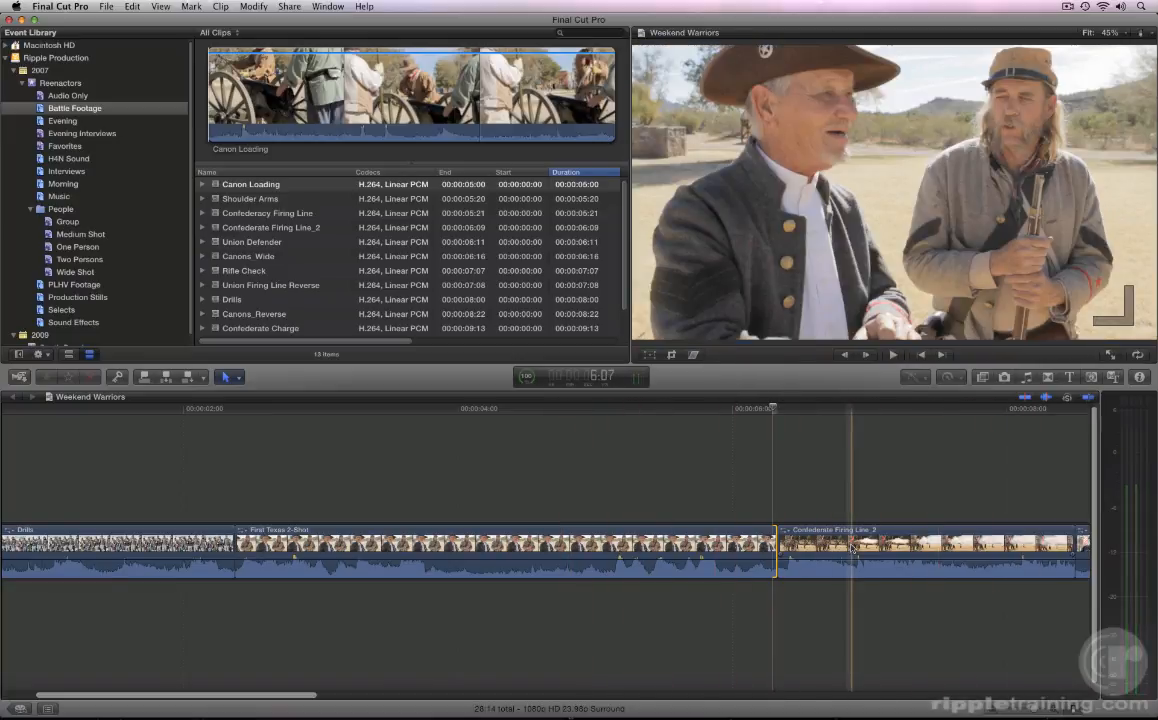
key(super+z)
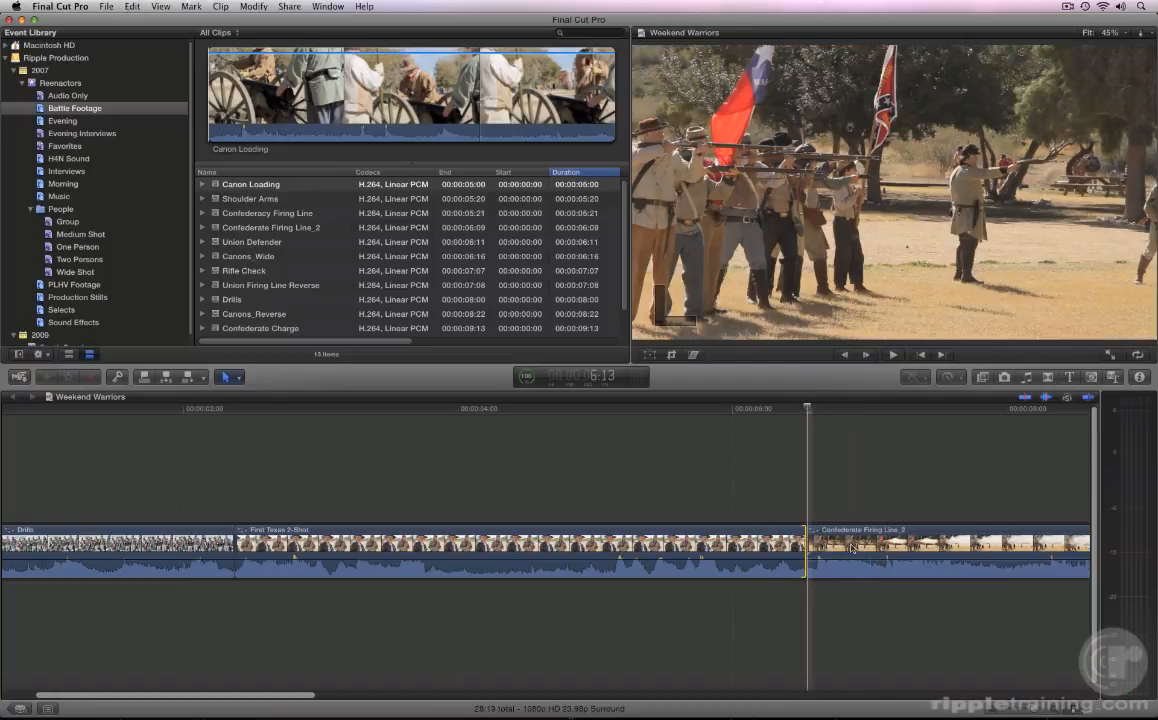
Step: Extend the end of First Texas 2-Shot by 10 frames and nudge it earlier frame by frame while reviewing the cut
text(+10)
key(Return)
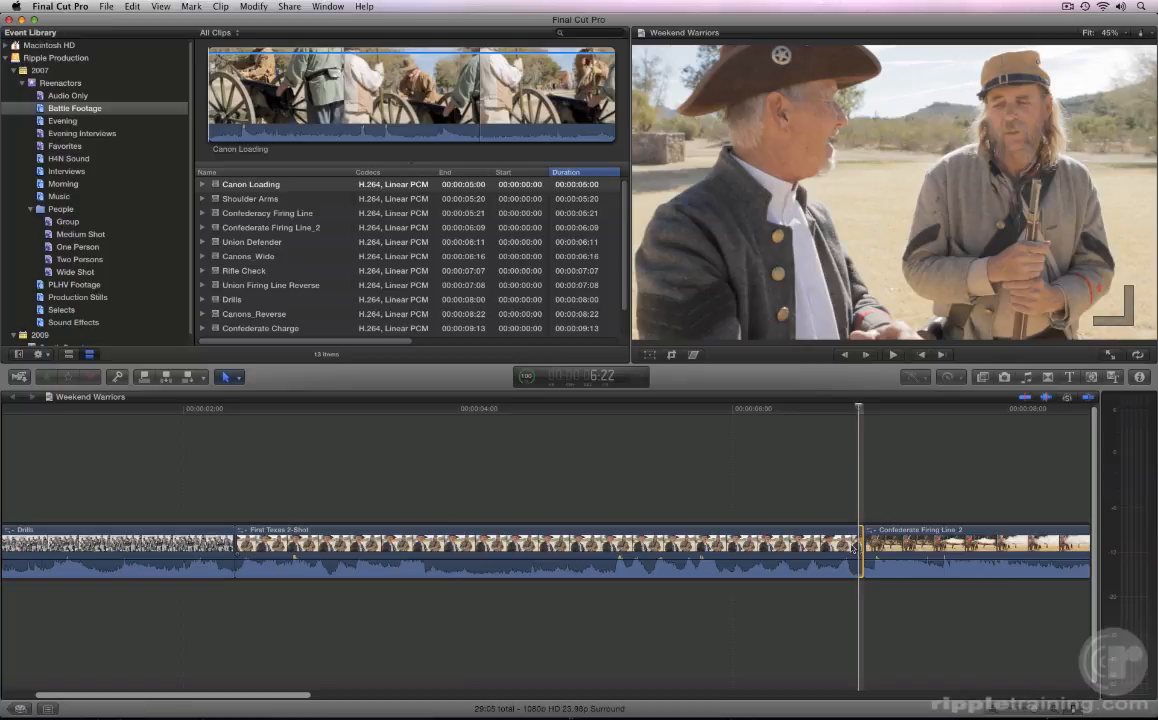
key(comma)
key(comma)
key(comma)
key(comma)
key(comma)
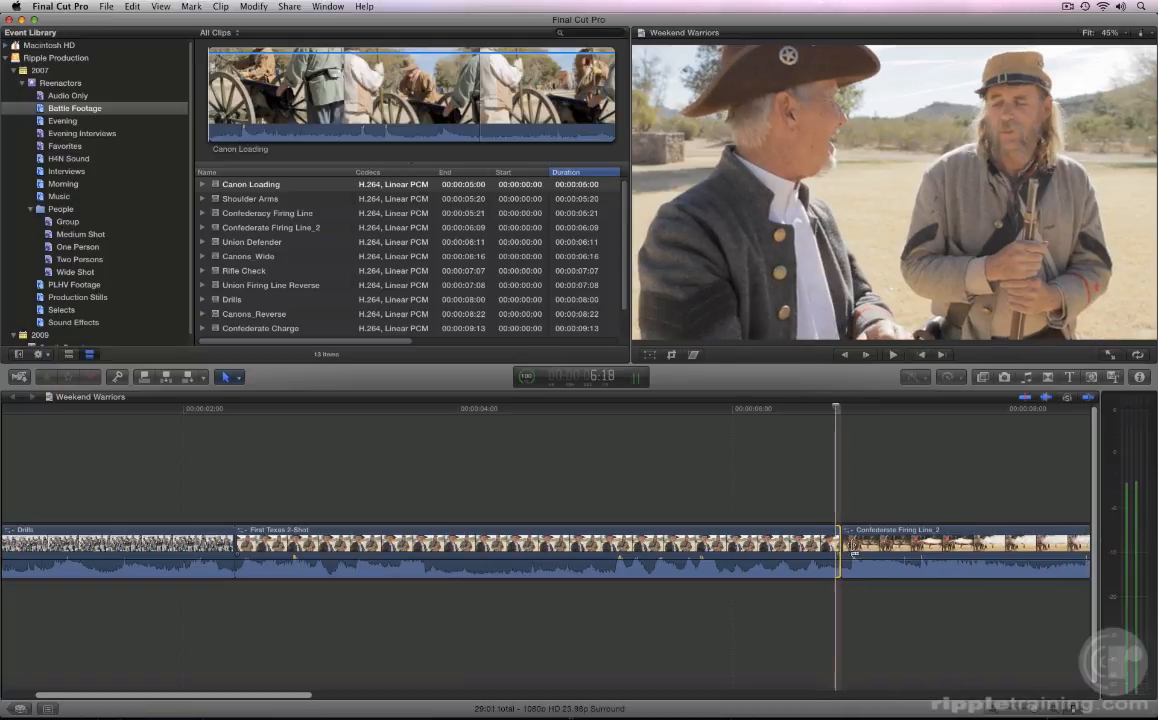
key(shift+slash)
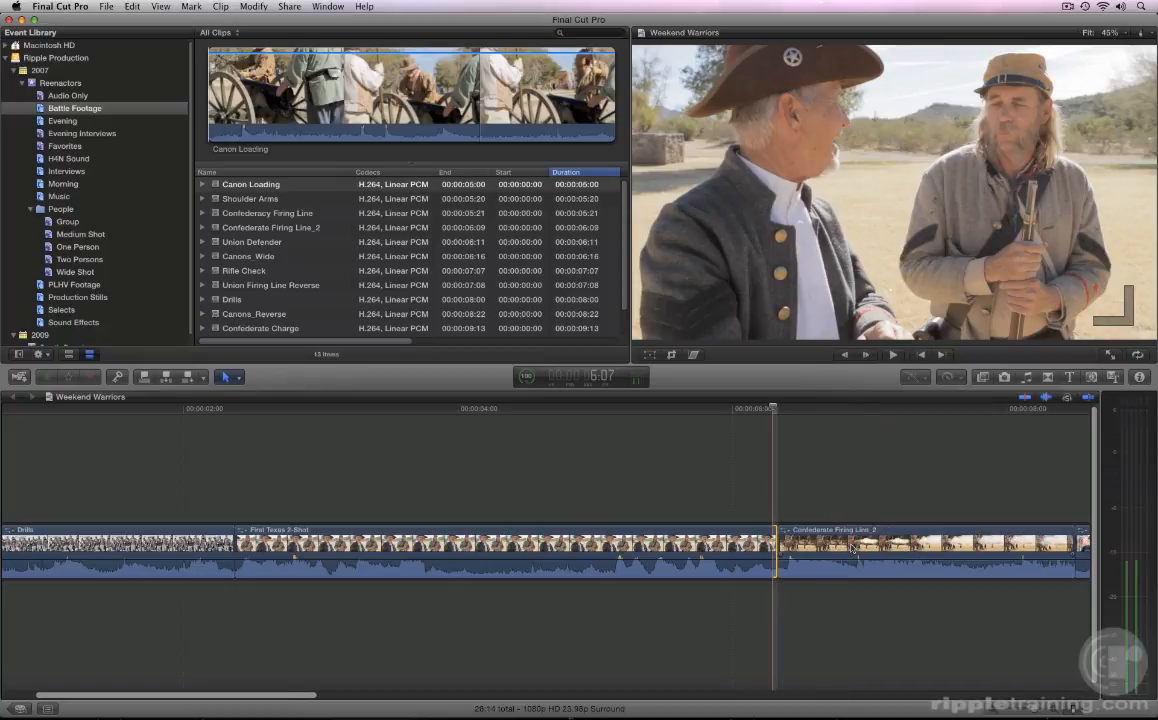
key(comma)
key(comma)
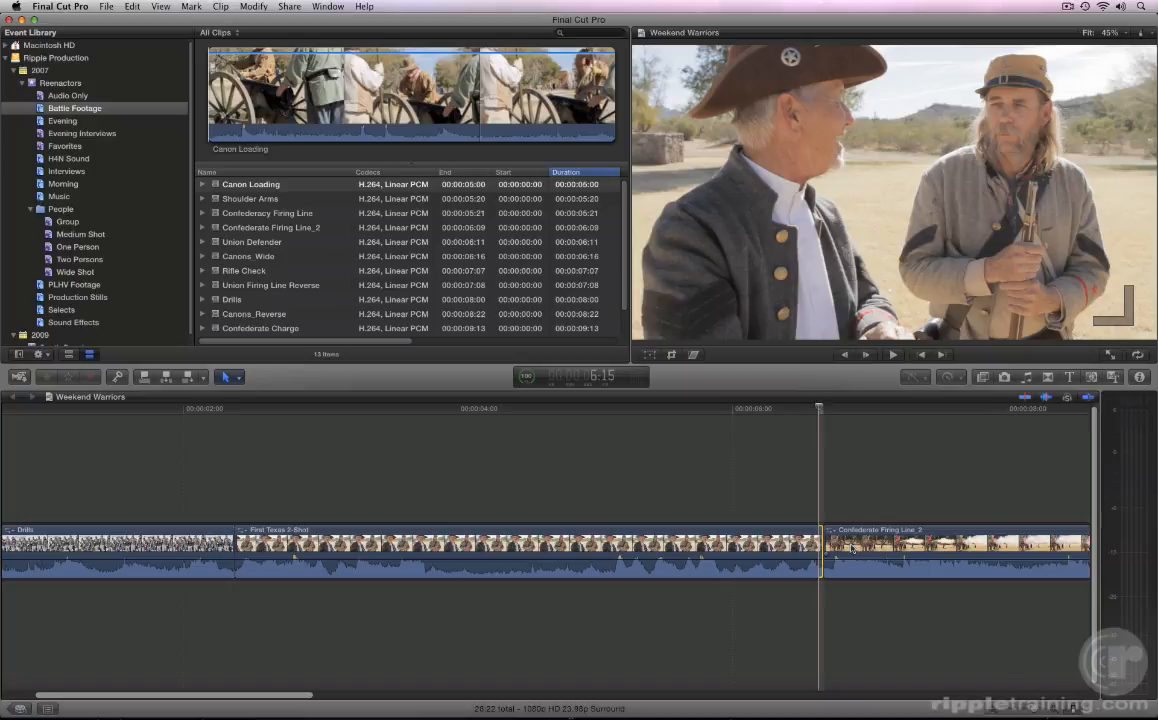
Step: Try ripple trimming the start point of Confederate Firing Line_2 by -05 frames and return it to its starting position
scroll(852, 548, right, 1)
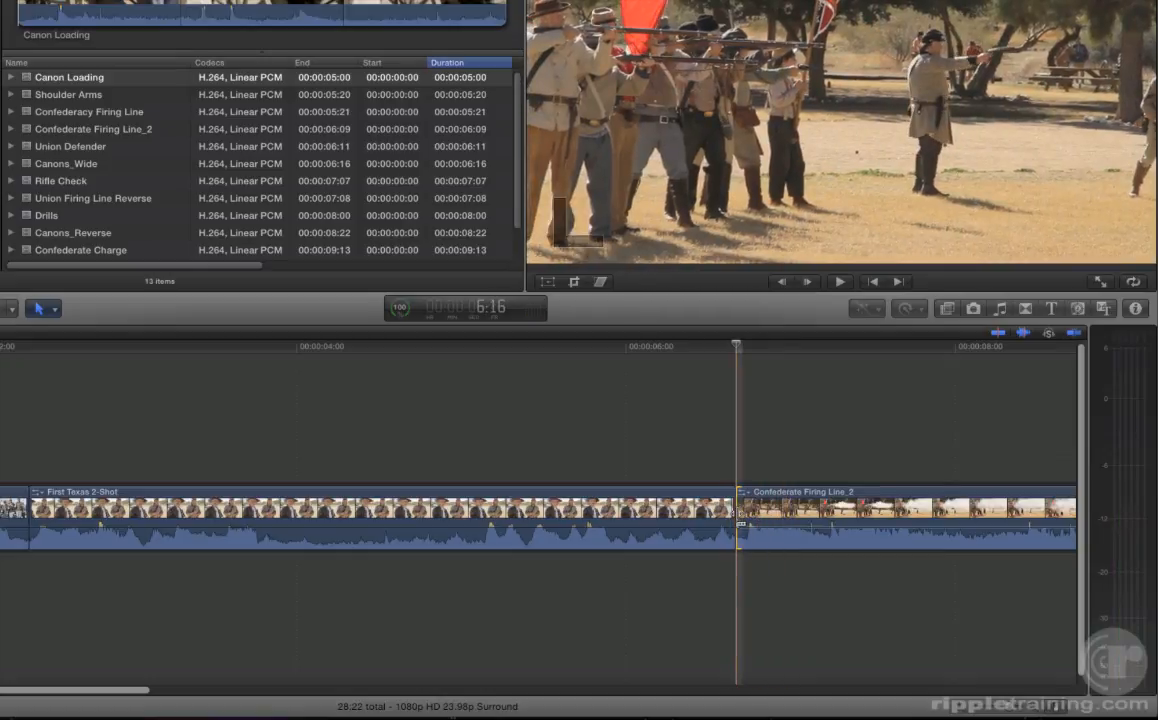
drag(741, 523, 704, 524)
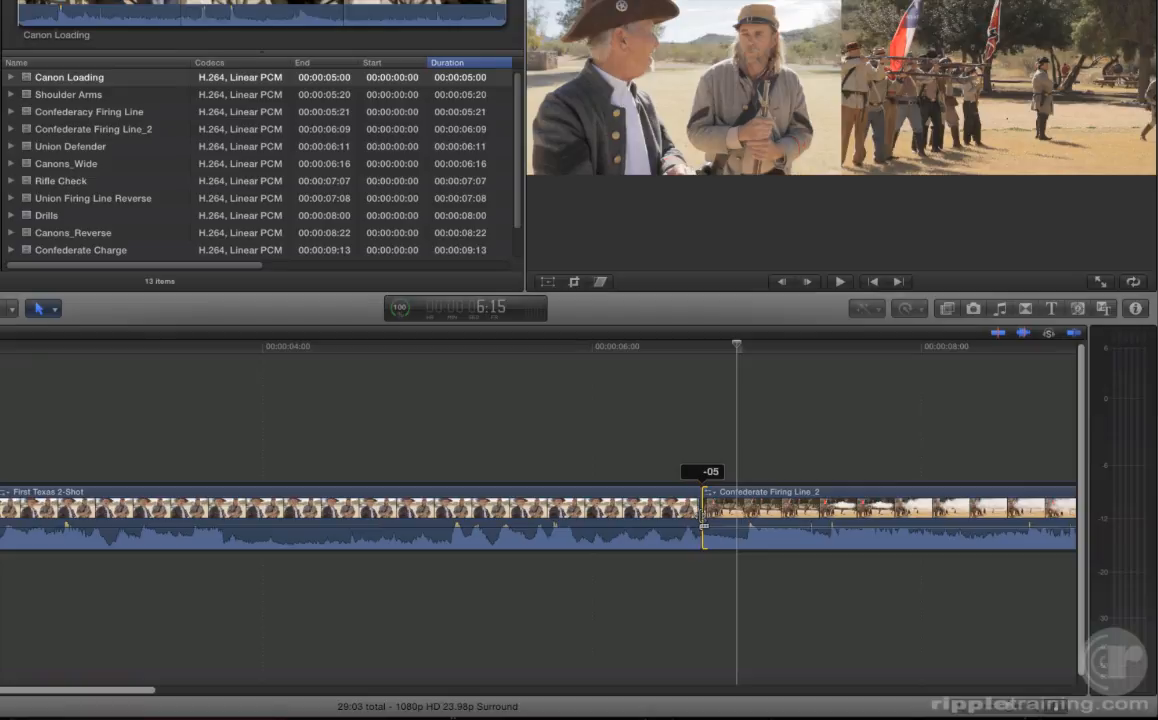
drag(704, 524, 739, 522)
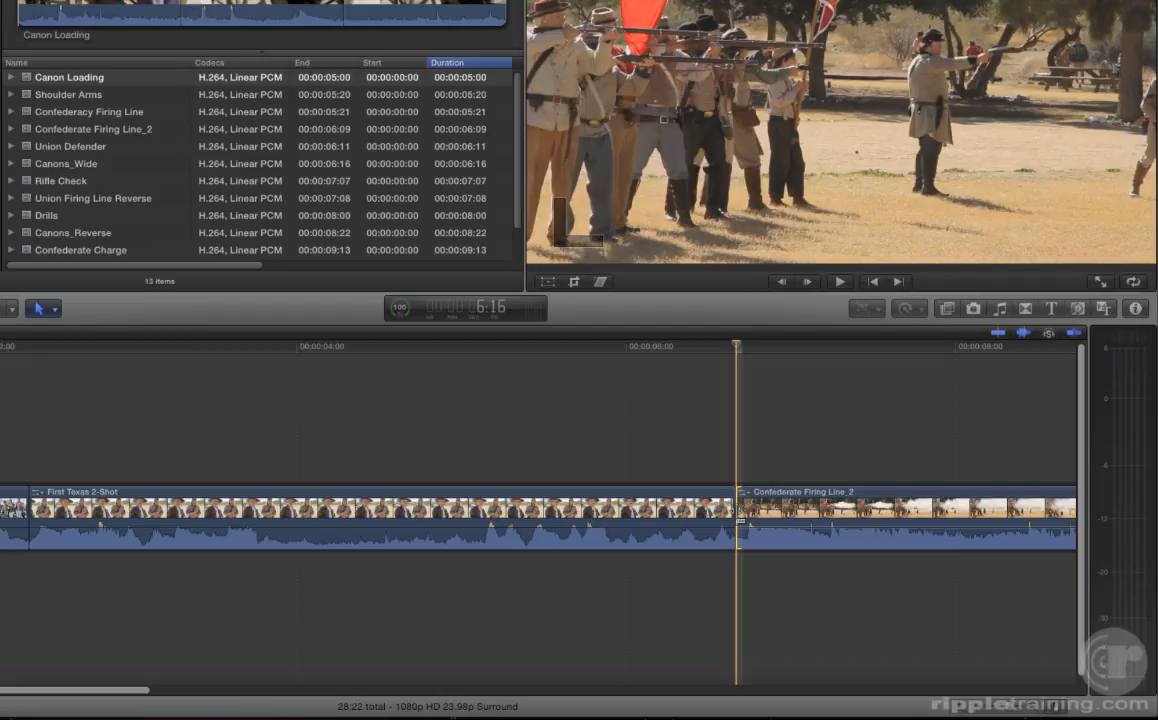
Step: Select the first Dave_Interview_01 clip, after Confederate Firing Line_2, and expand its audio separately from its video
key(Down)
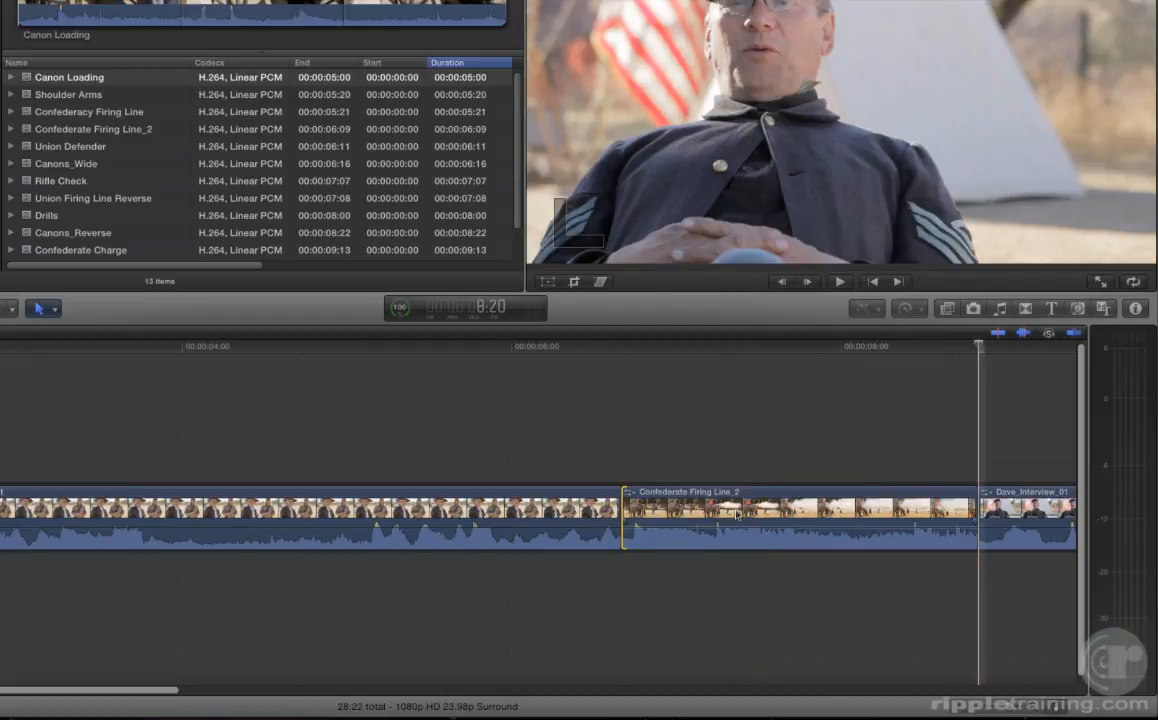
scroll(737, 515, right, 10)
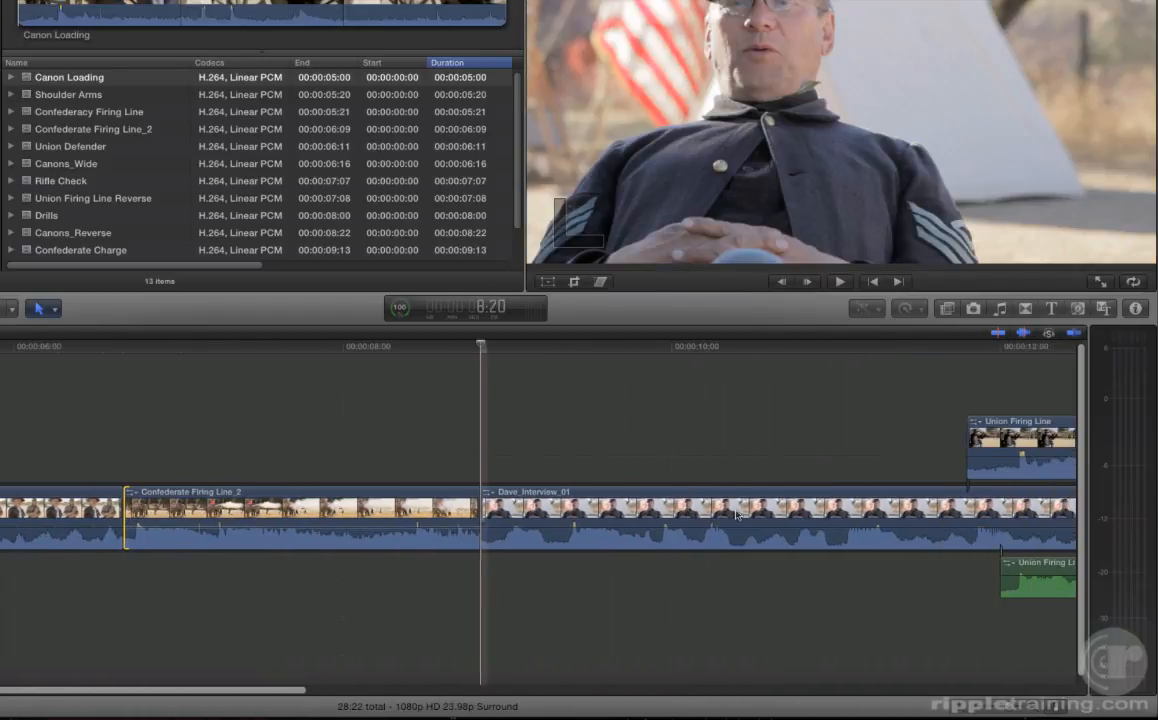
scroll(737, 515, right, 6)
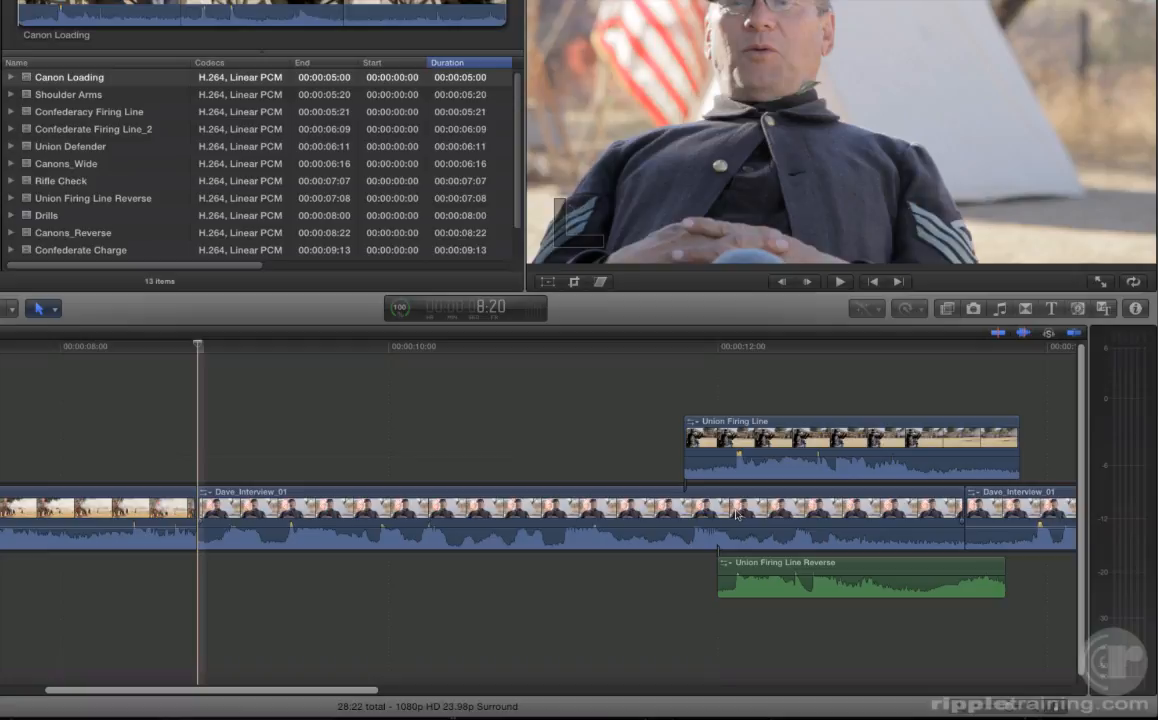
key(s)
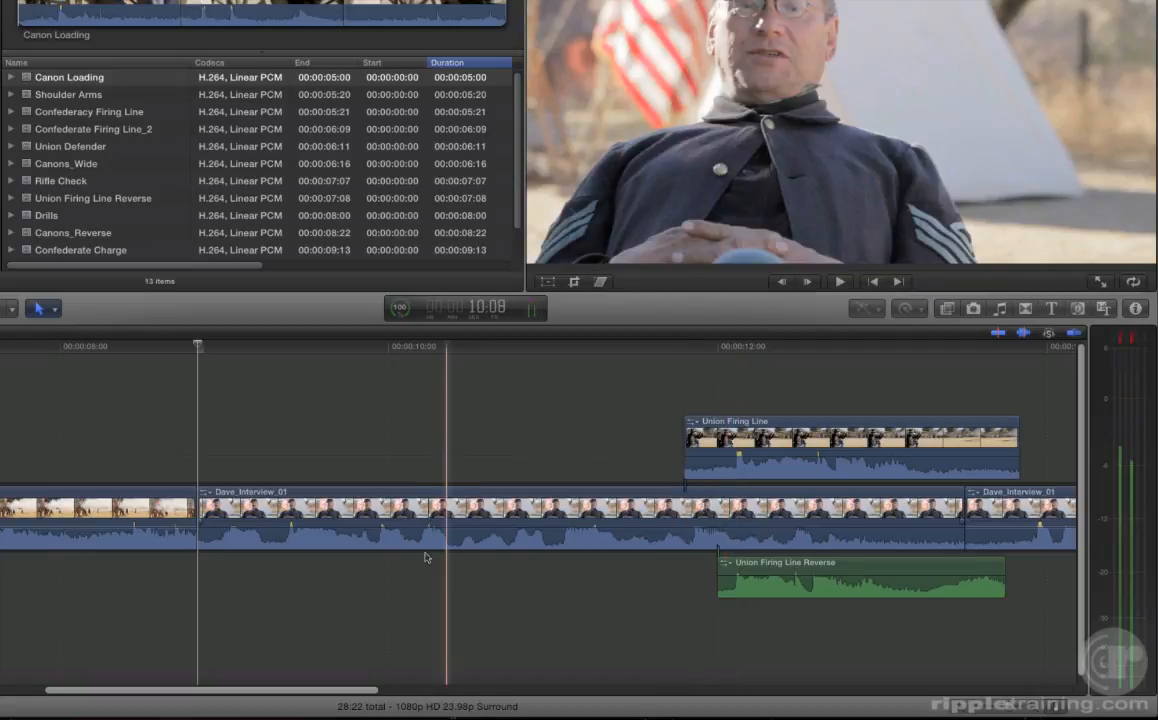
click(309, 547)
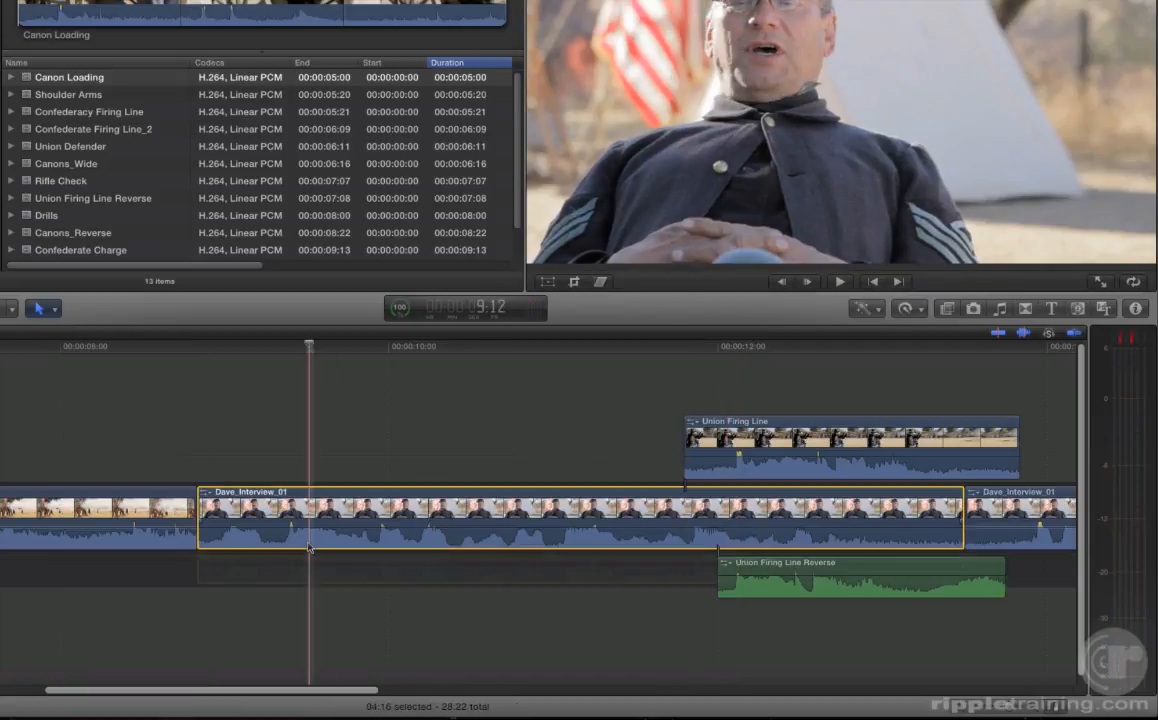
key(ctrl+s)
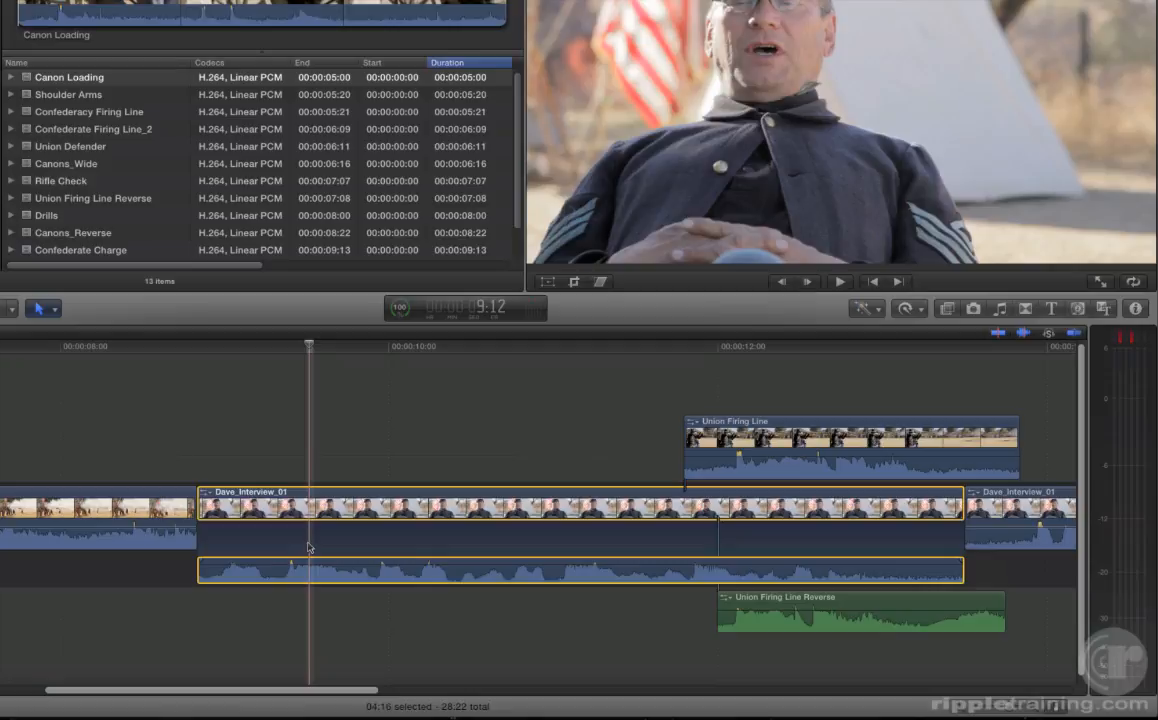
key(ctrl+s)
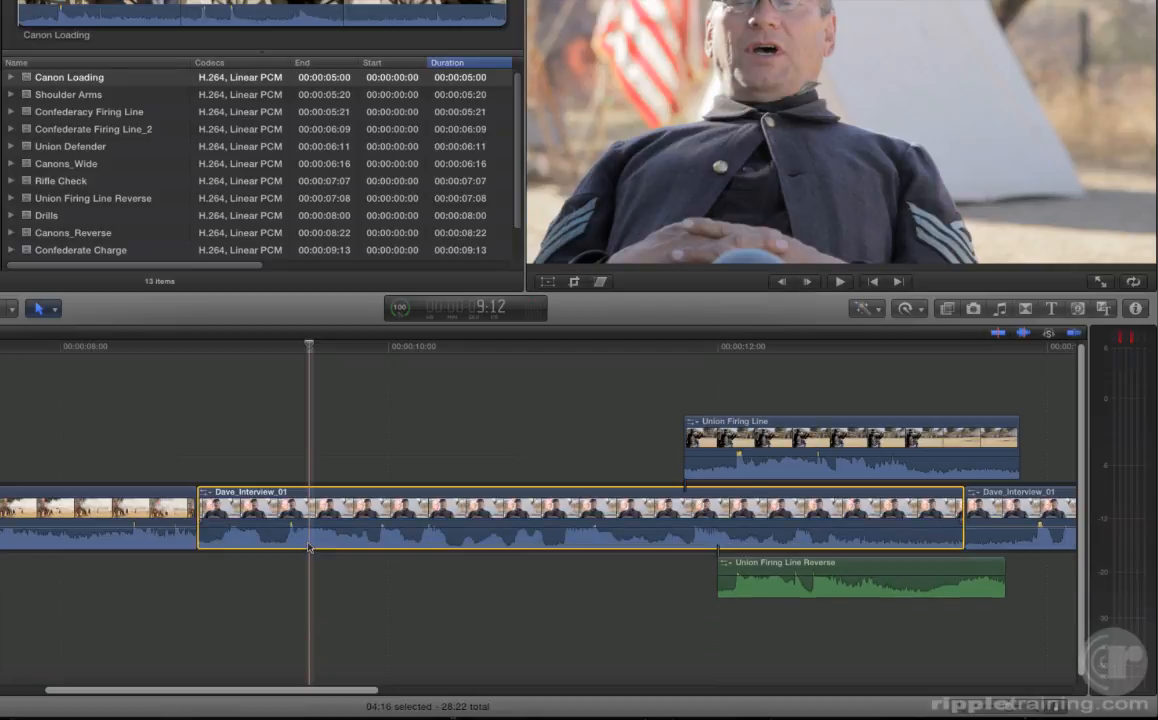
key(ctrl+s)
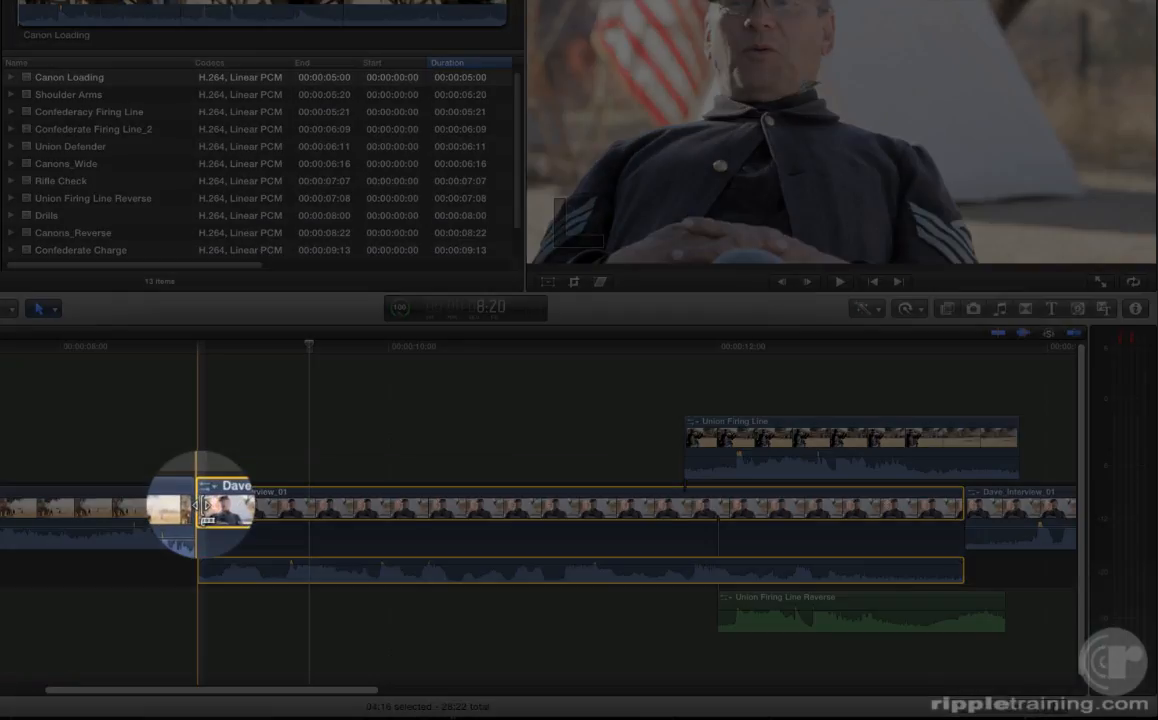
Step: Try a split edit by extending the start of Dave_Interview_01's audio to about 8:07 under Confederate Firing Line_2, and undo it following playback
click(200, 568)
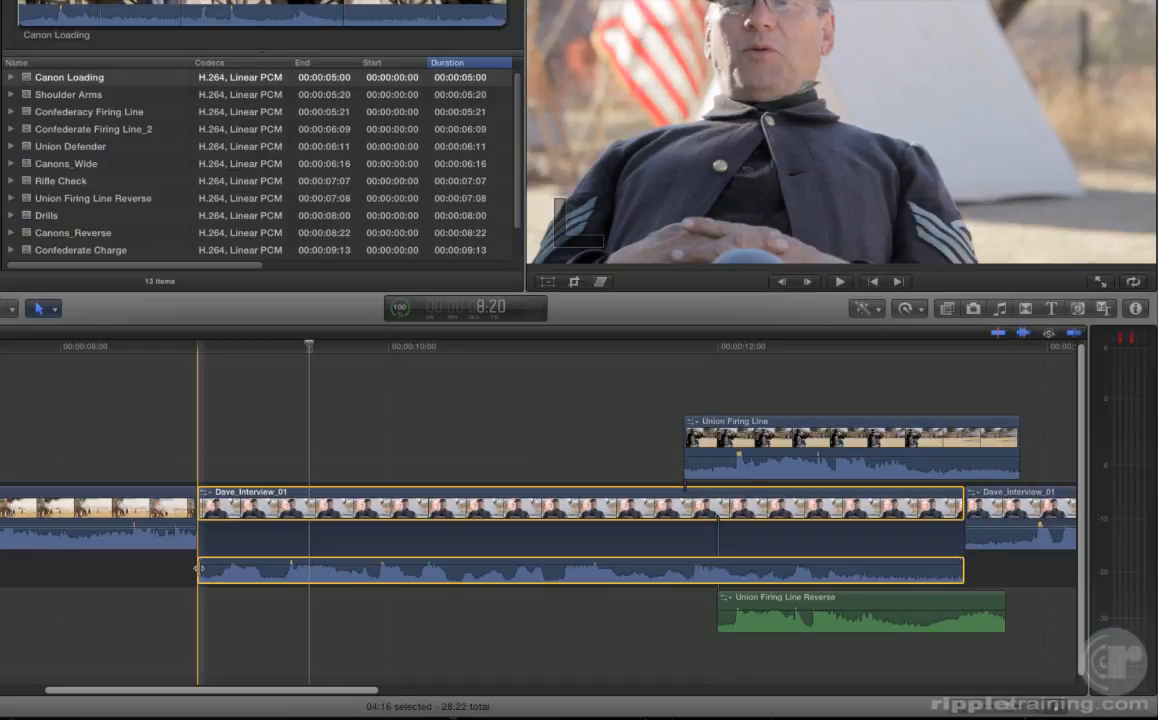
drag(198, 568, 116, 570)
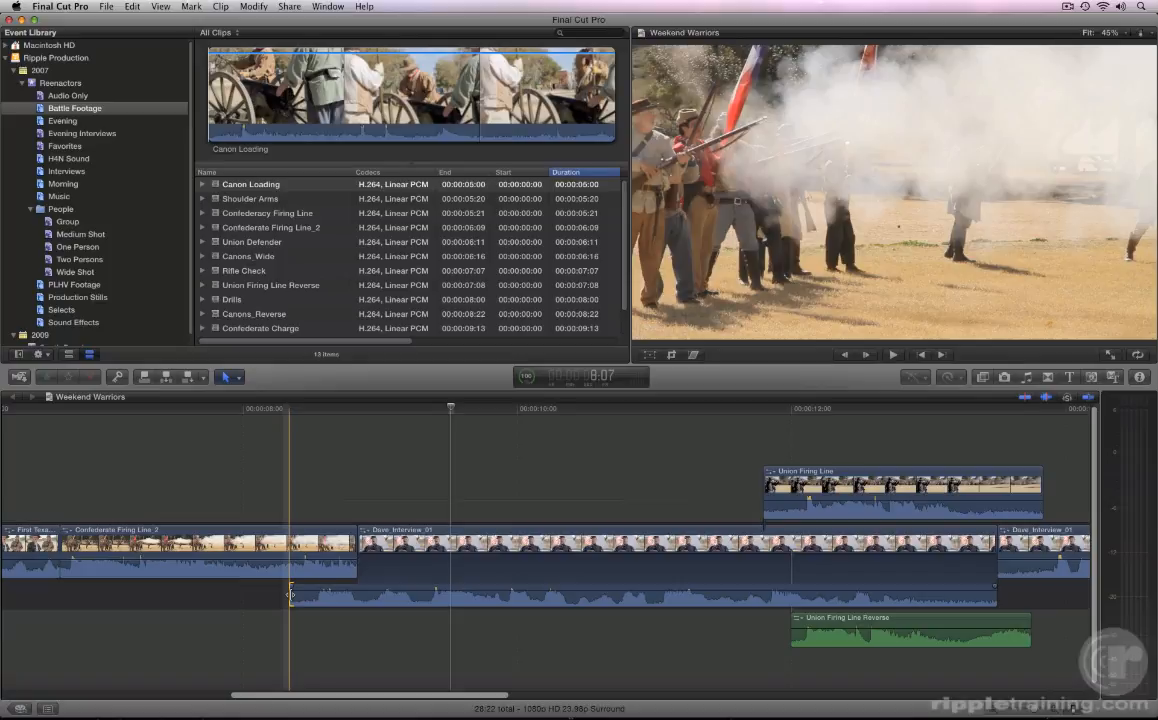
click(231, 601)
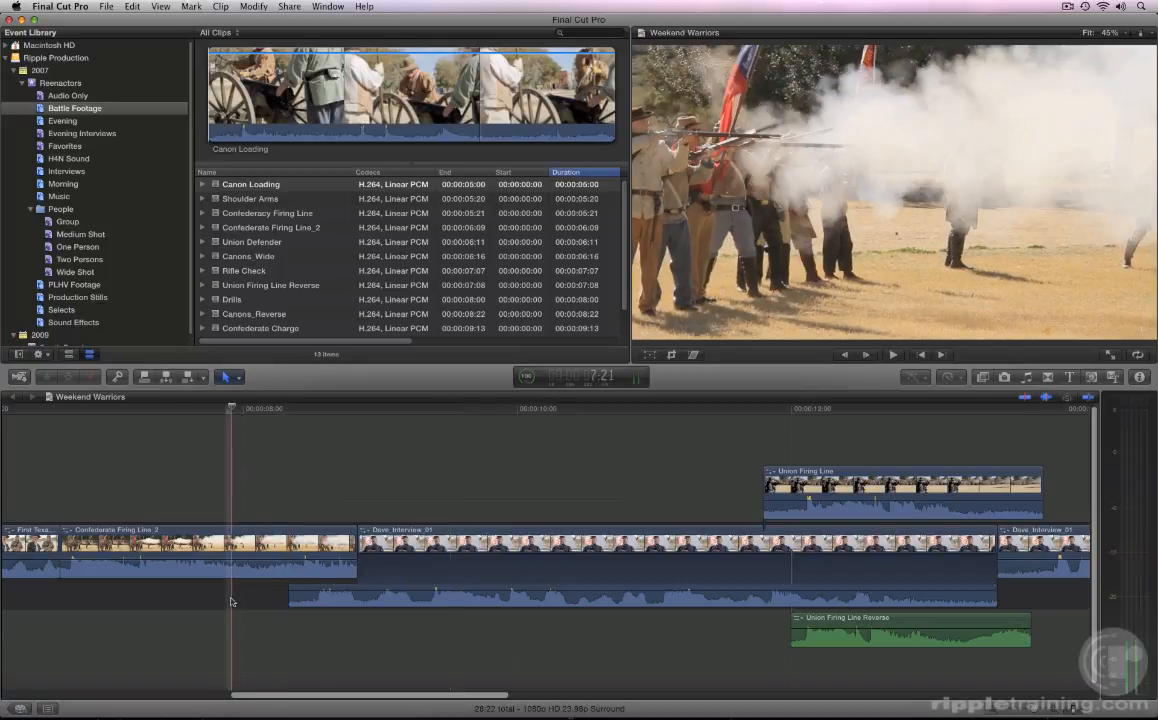
key(space)
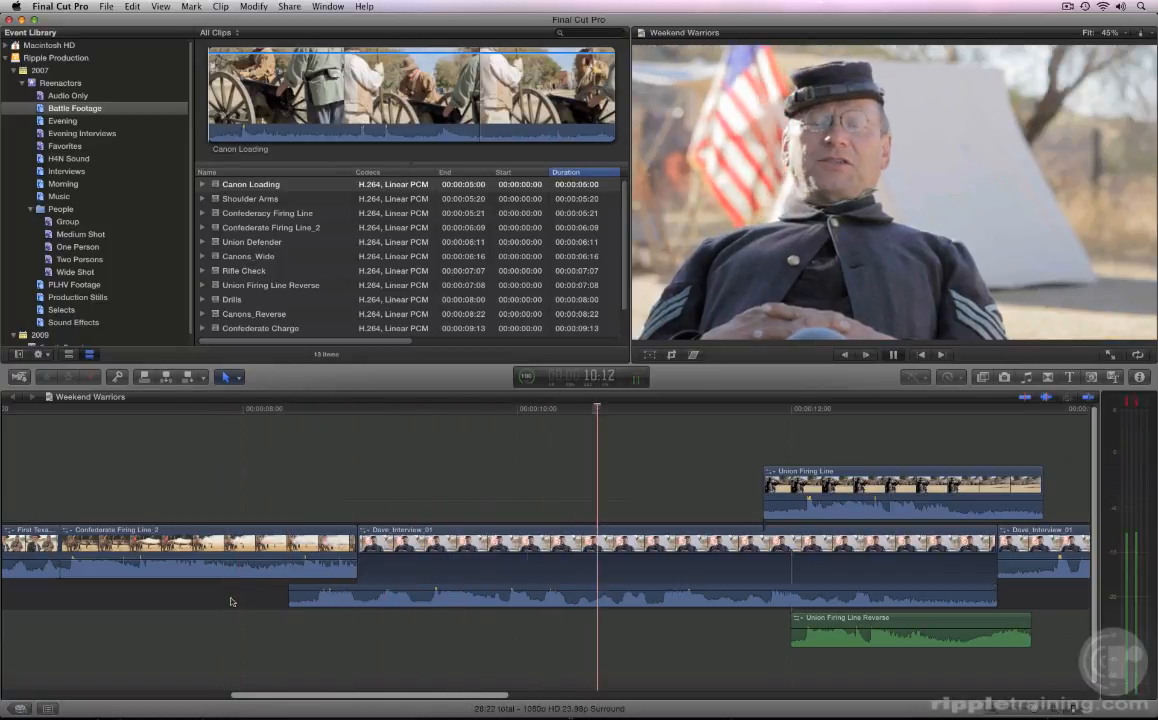
key(space)
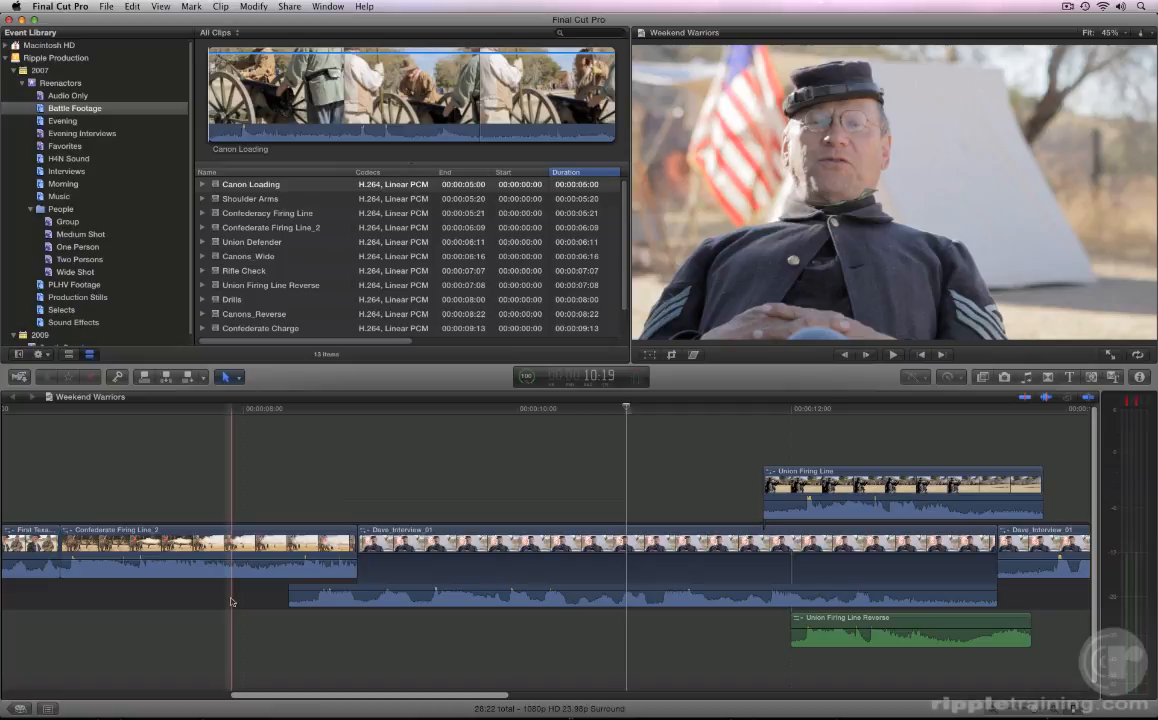
key(super+z)
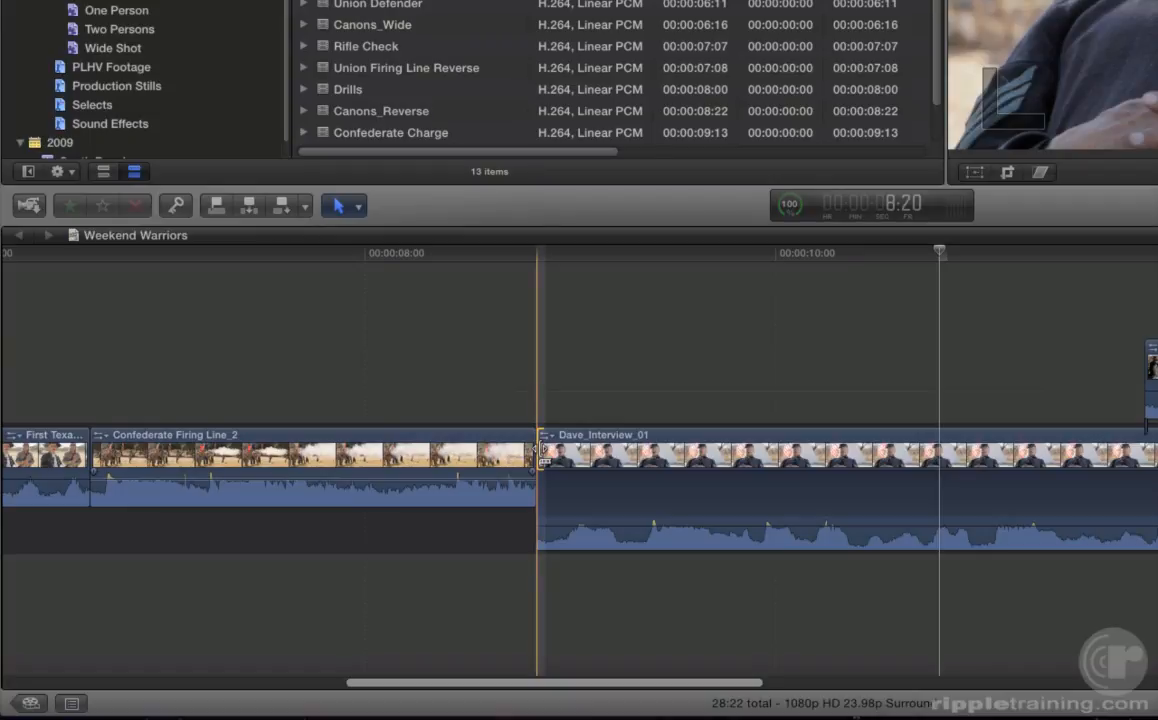
Step: Try a split edit by trimming the start of Dave_Interview_01's video by +20 frames, and play around the edit
drag(540, 452, 713, 452)
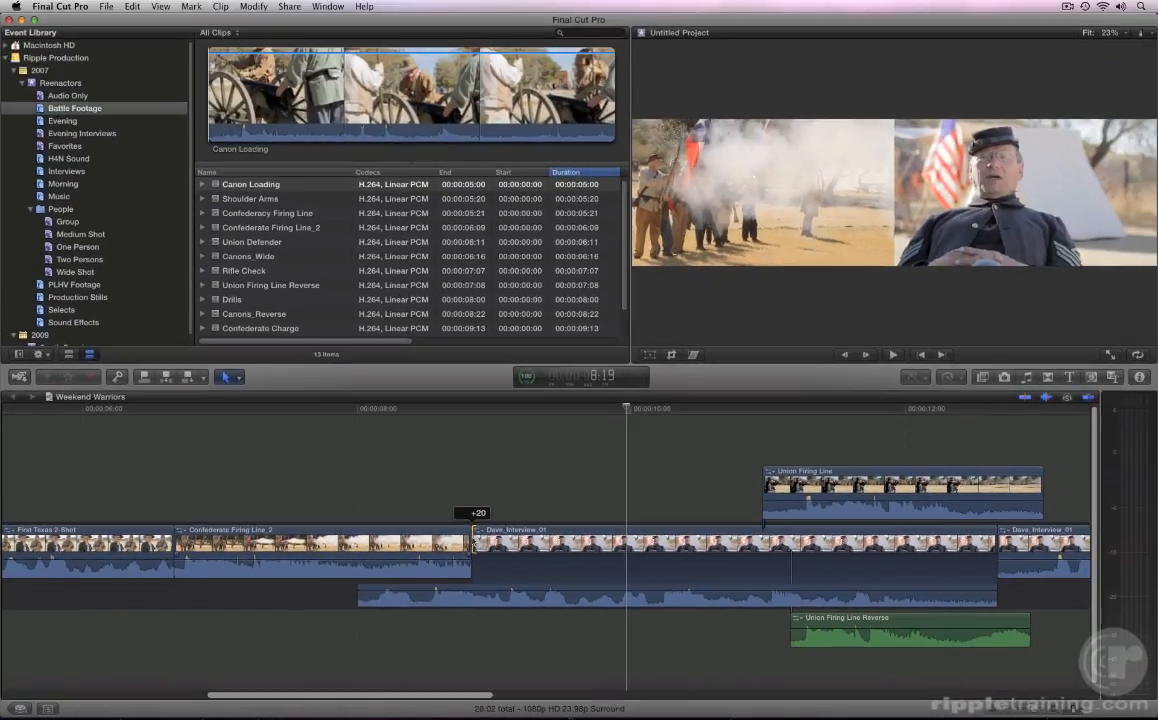
drag(474, 546, 474, 546)
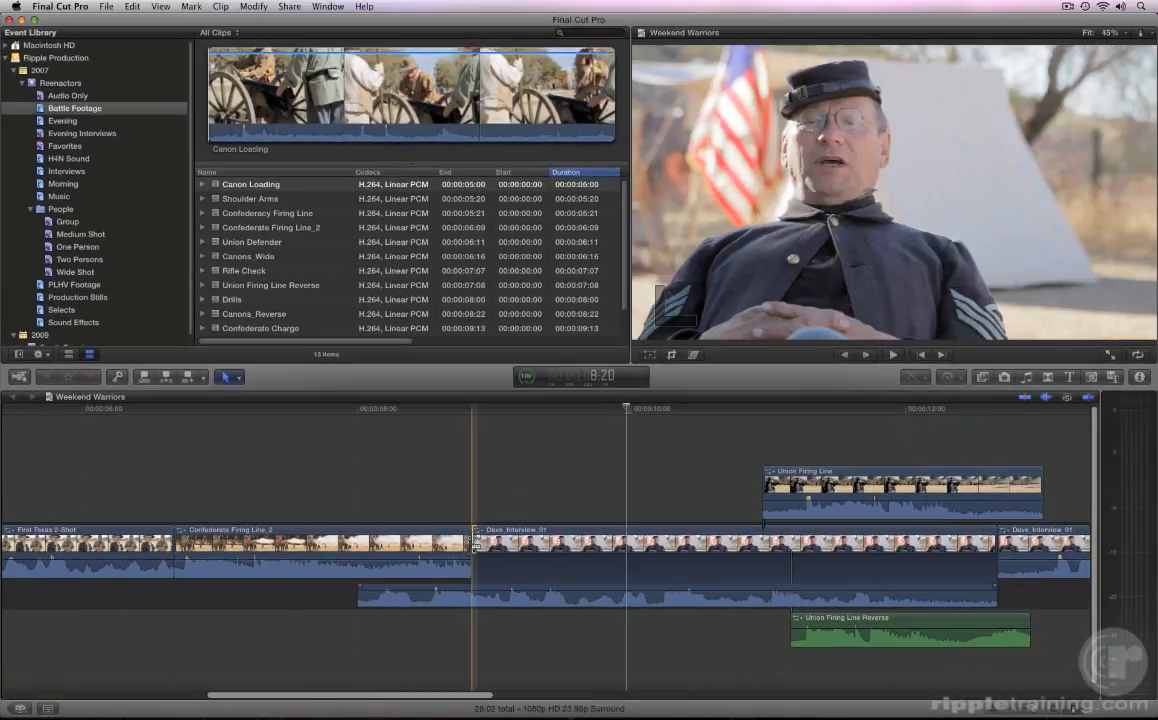
key(shift+slash)
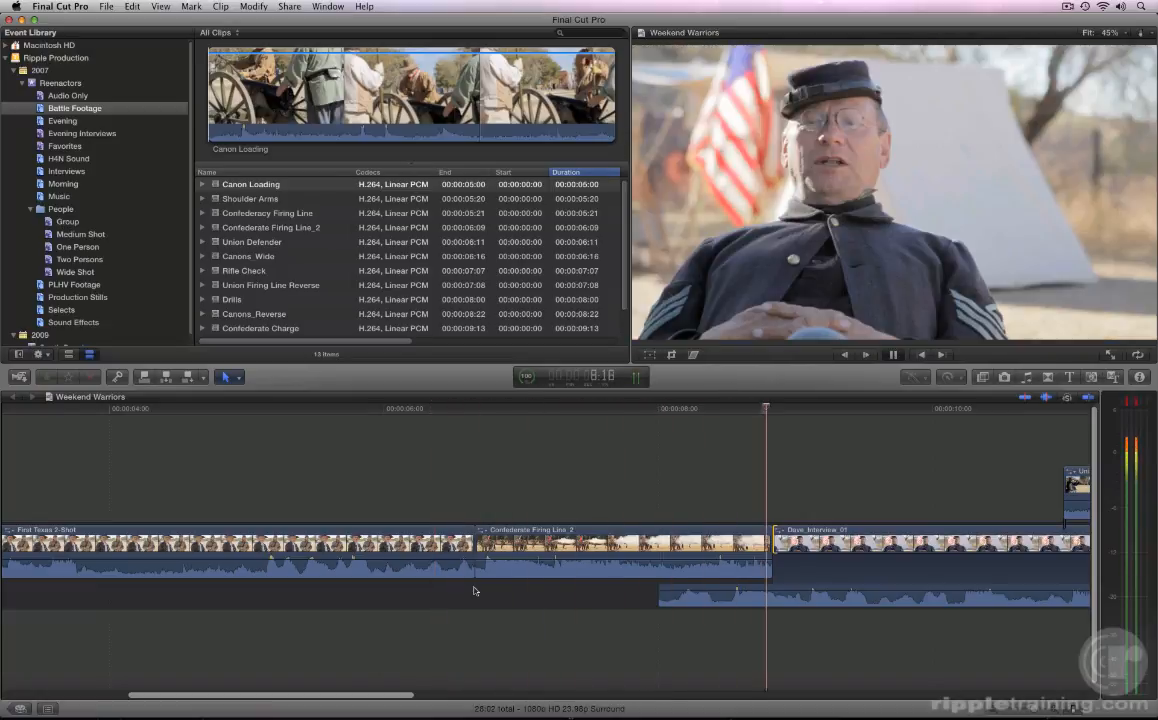
key(Up)
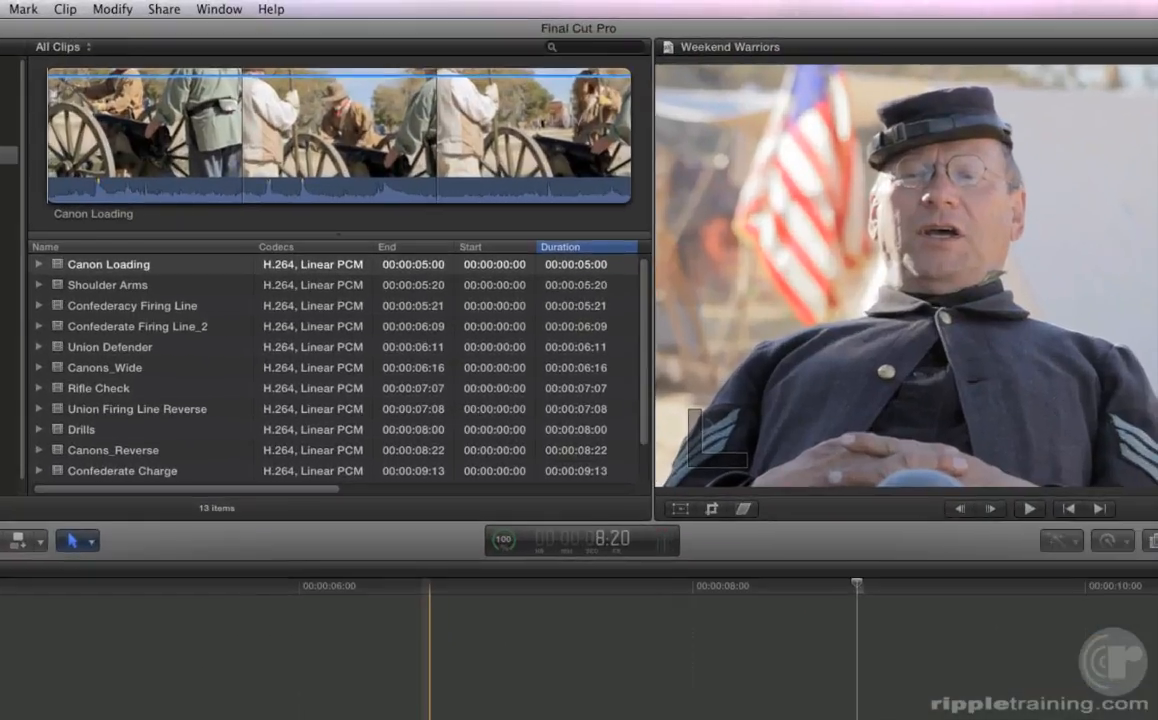
Step: Check the pre-roll and post-roll durations in the Playback preferences
key(super+comma)
click(210, 100)
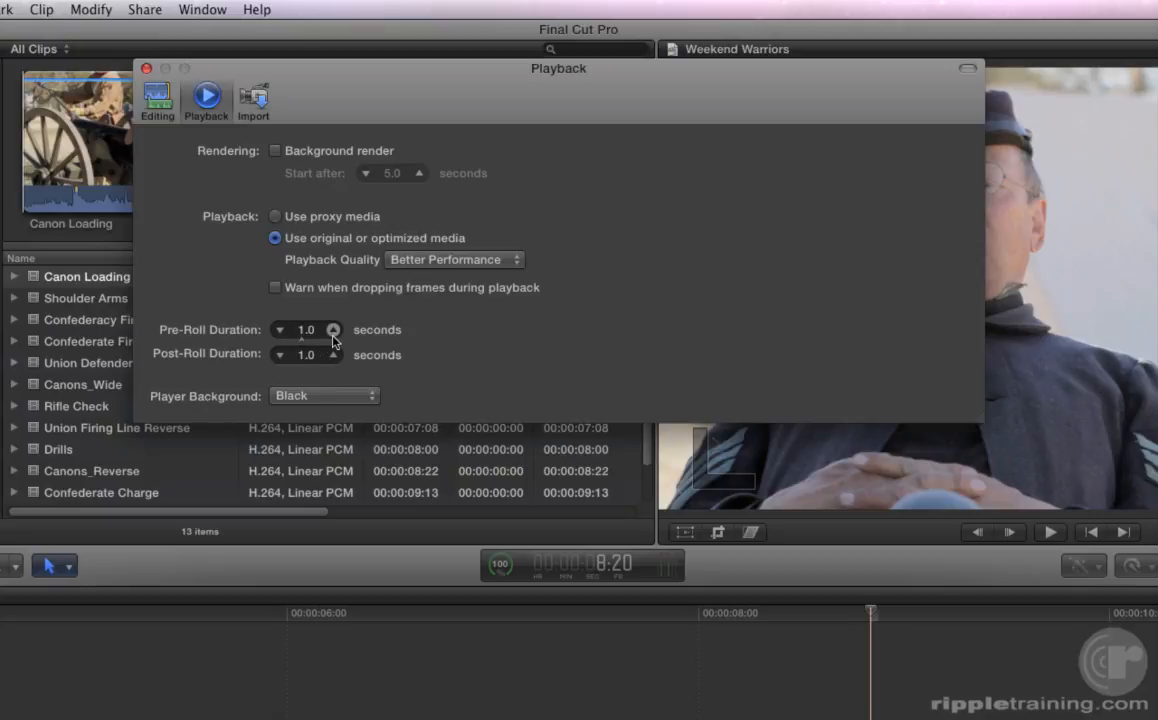
click(146, 68)
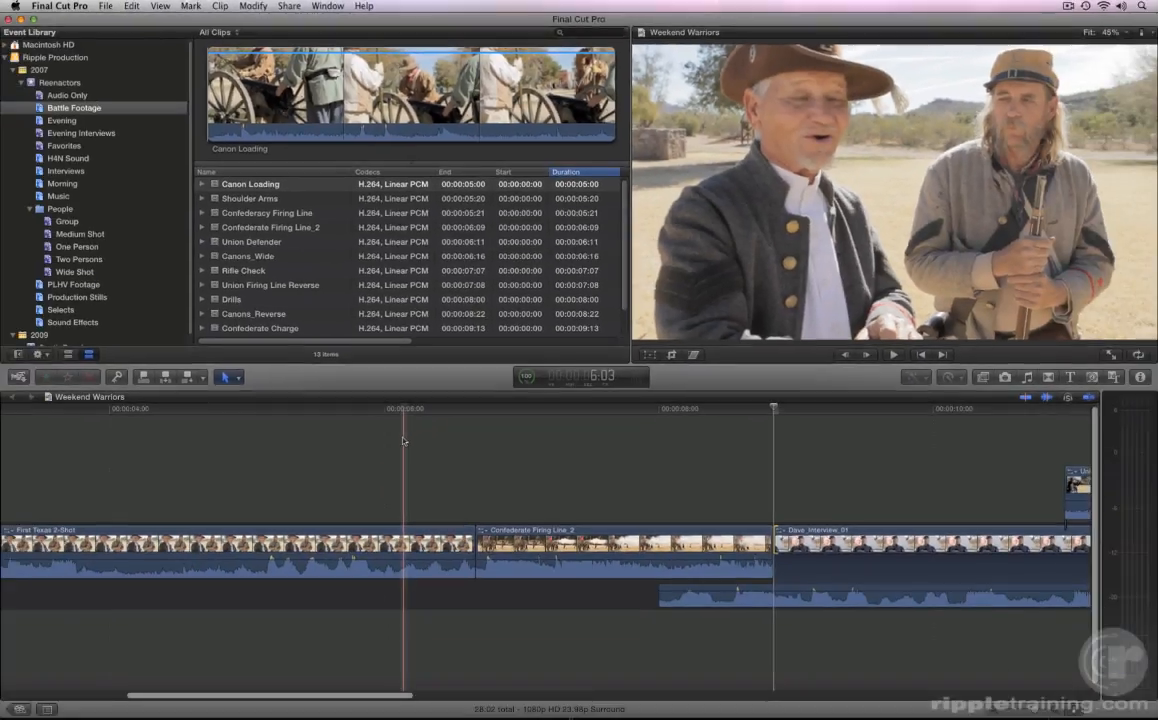
Step: Undo the last video trim and ripple trim the start of Dave_Interview_01's video numerically by +20 frames, leaving its audio start untrimmed
key(super+z)
key(super+z)
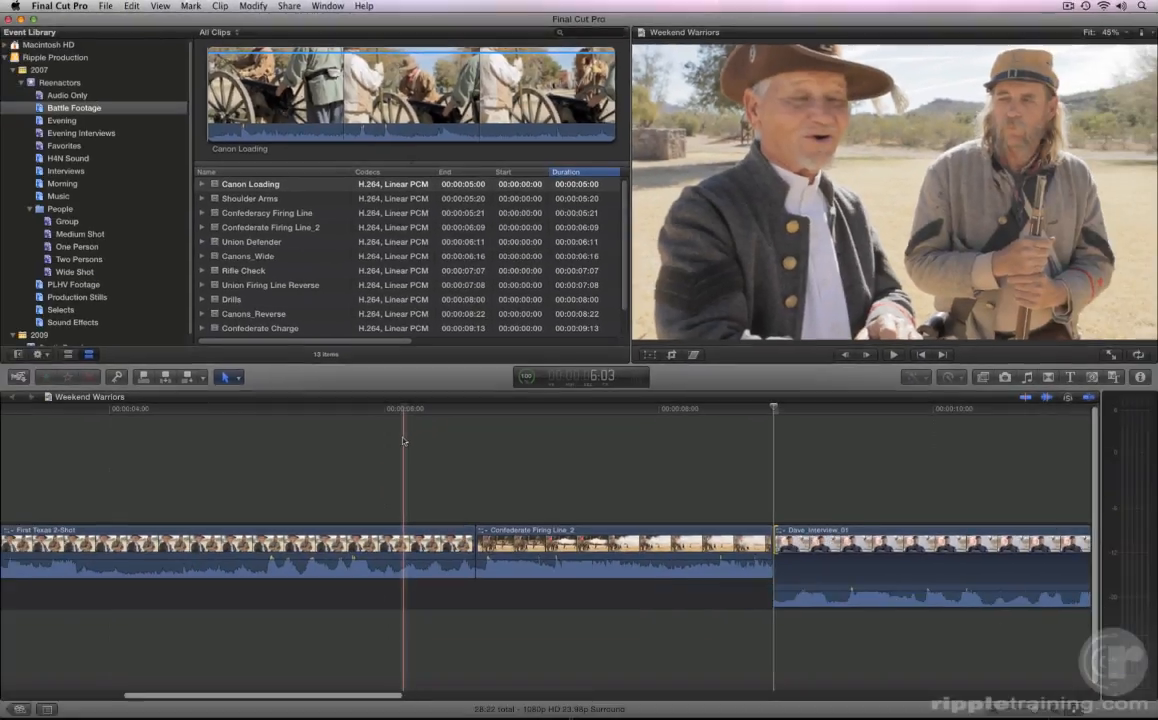
scroll(403, 441, right, 5)
scroll(403, 441, right, 3)
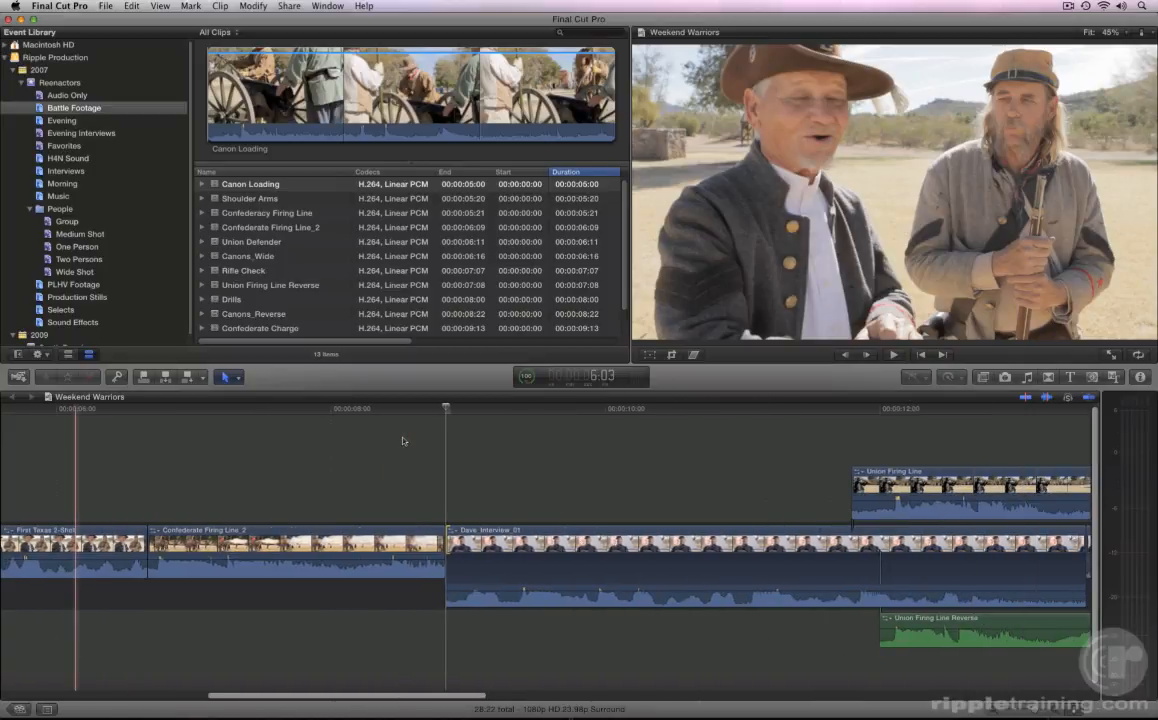
key(plus)
text(20)
key(Return)
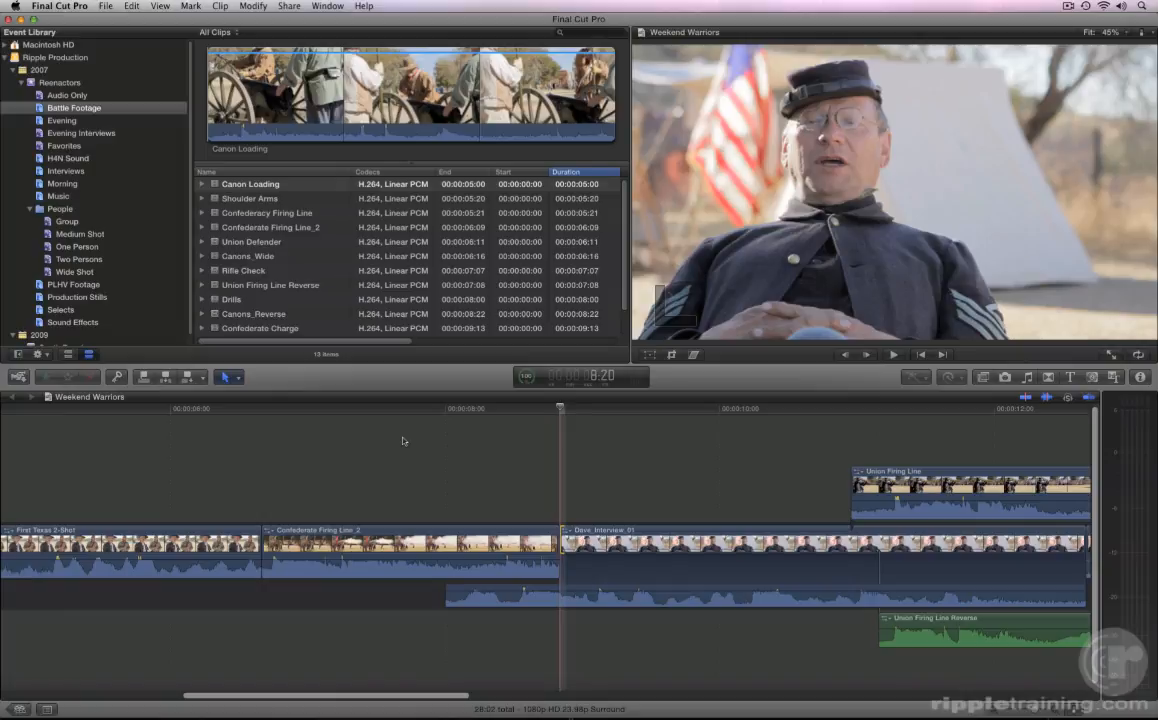
Step: Select the first Dave_Interview_01 clip and collapse its expanded audio back into the clip
click(615, 567)
key(ctrl+s)
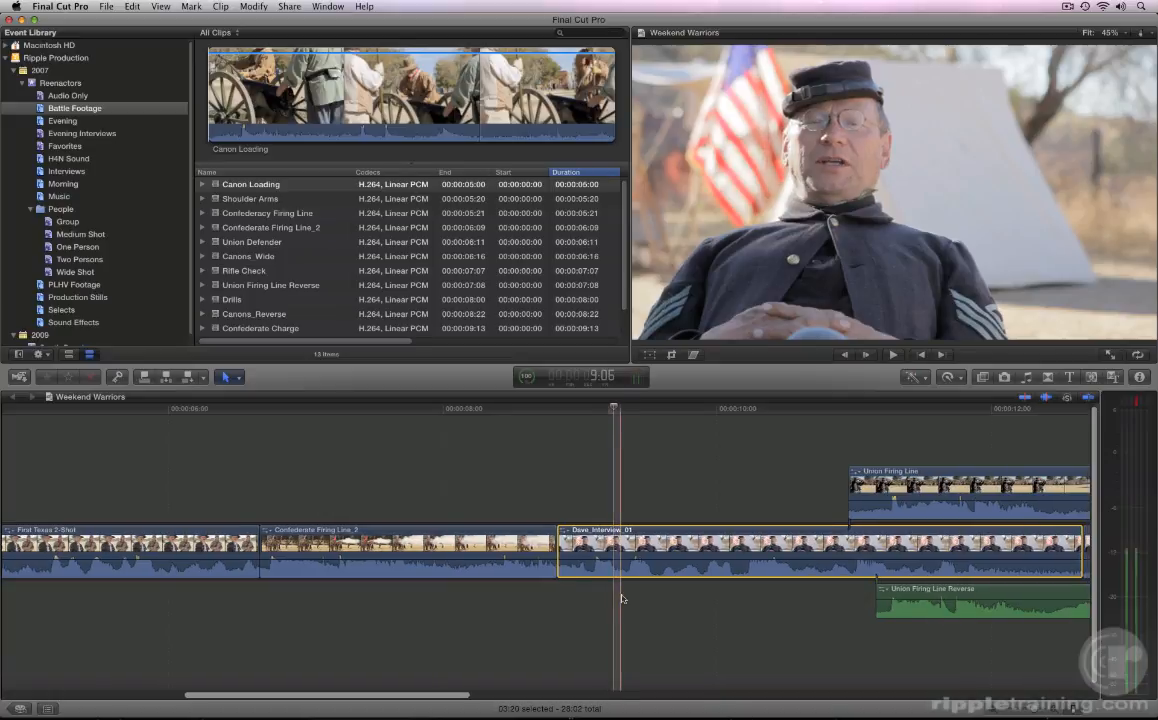
Step: Overwrite the connected Shoulder Arms clip to the primary storyline at the start of the synchronized Steve_Interview_01 clip
scroll(621, 599, right, 3)
scroll(621, 599, right, 3)
click(621, 599)
scroll(620, 599, right, 6)
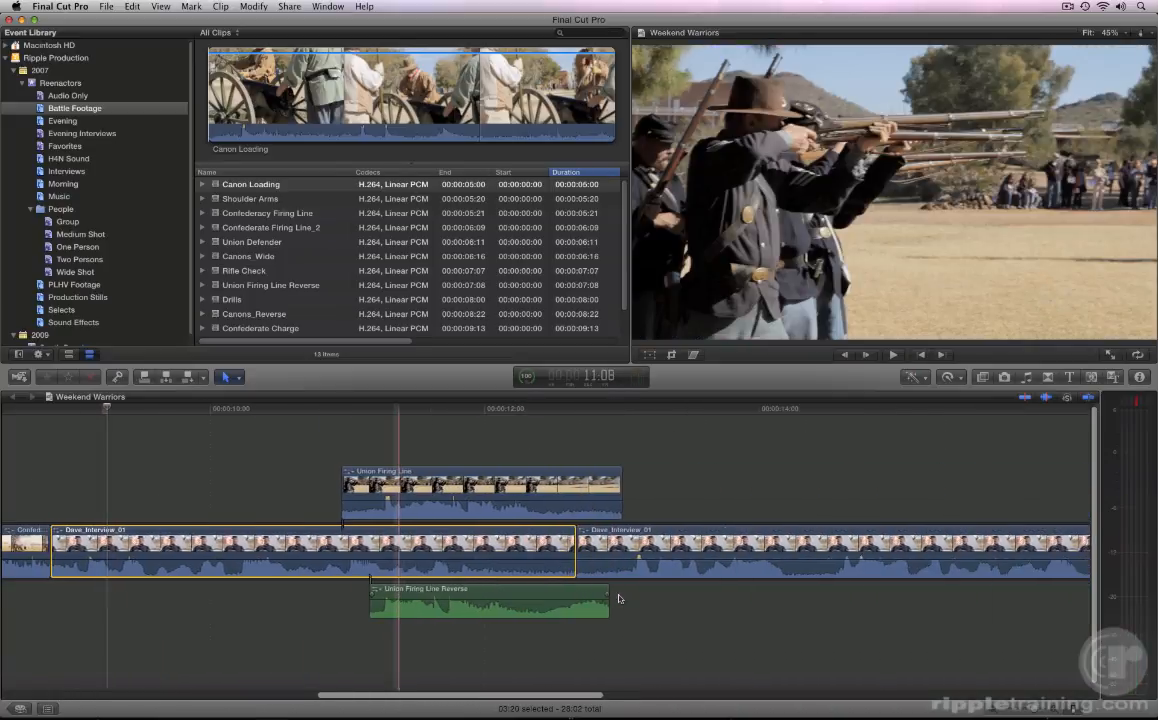
scroll(619, 598, right, 7)
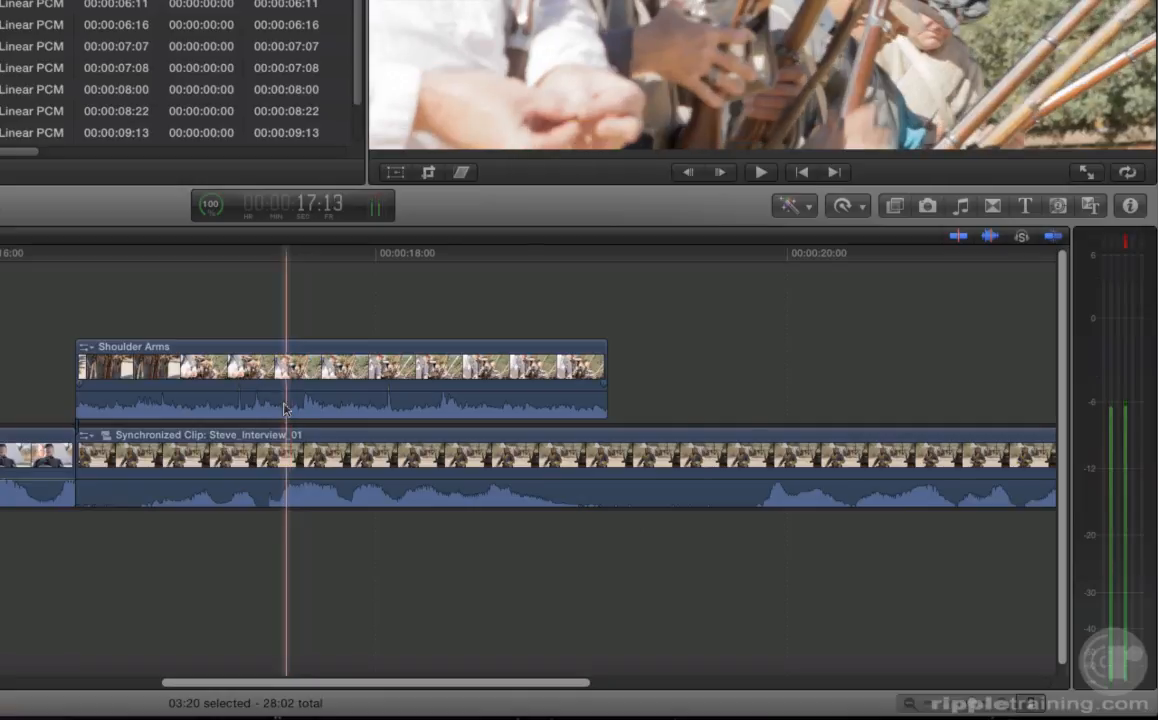
right_click(284, 406)
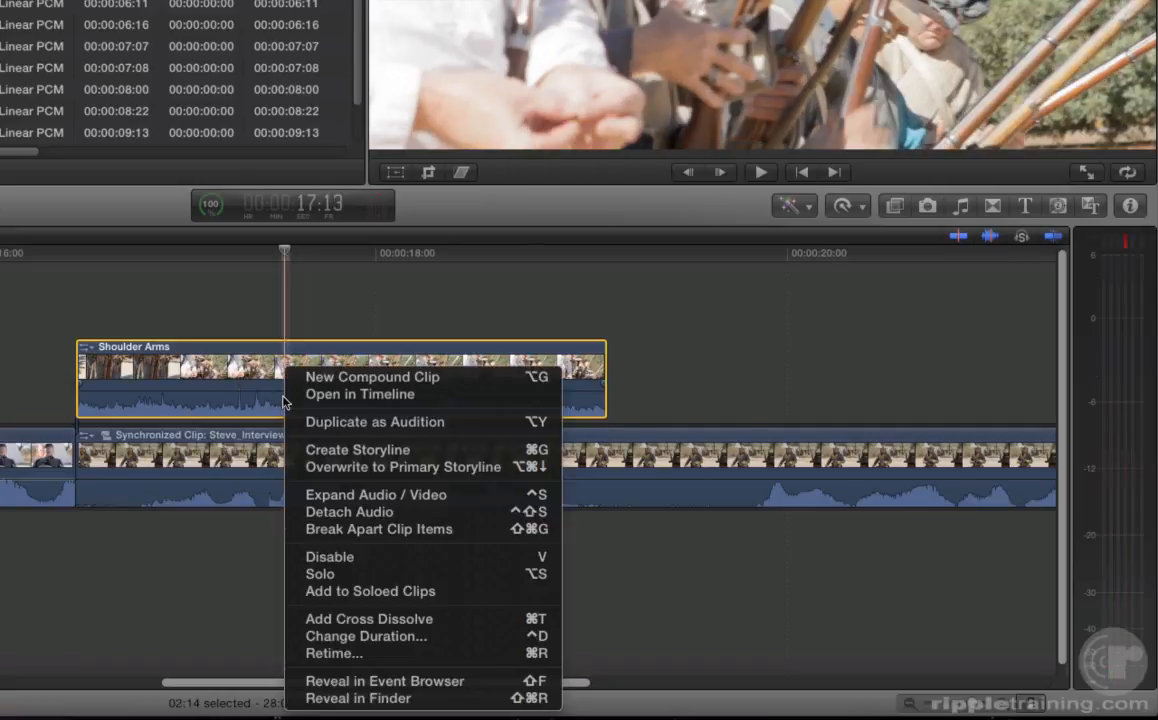
click(309, 468)
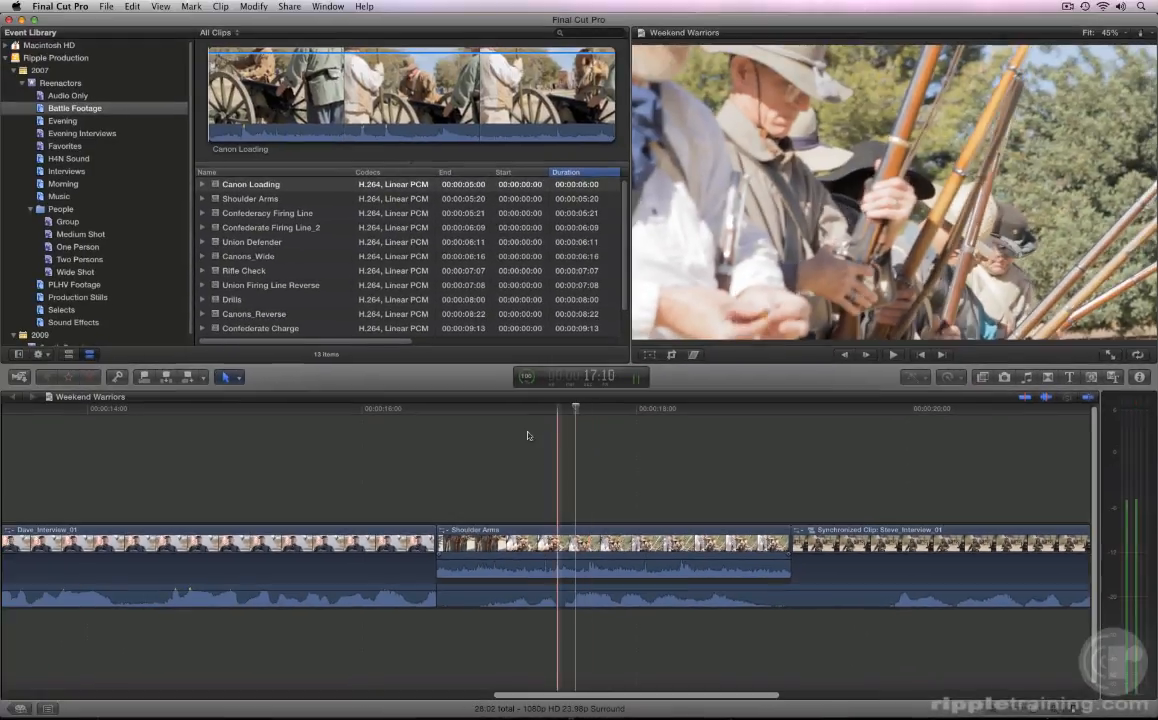
Step: Collapse all clips with expanded audio in the Weekend Warriors timeline
click(160, 7)
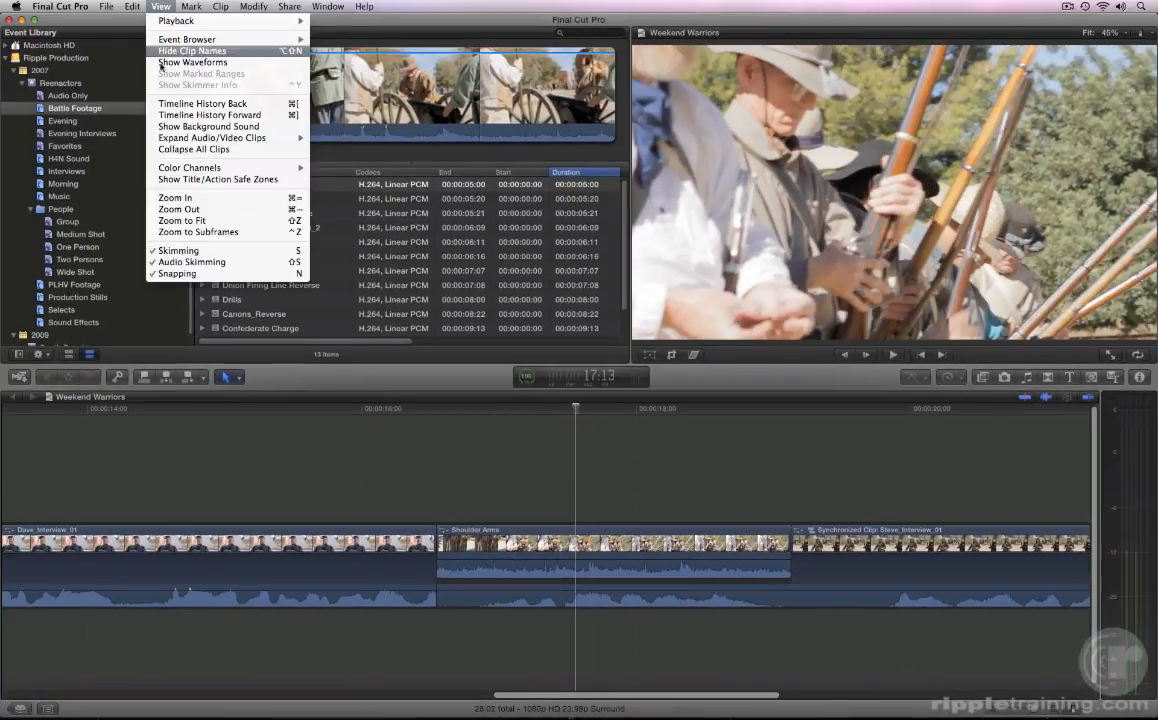
click(161, 149)
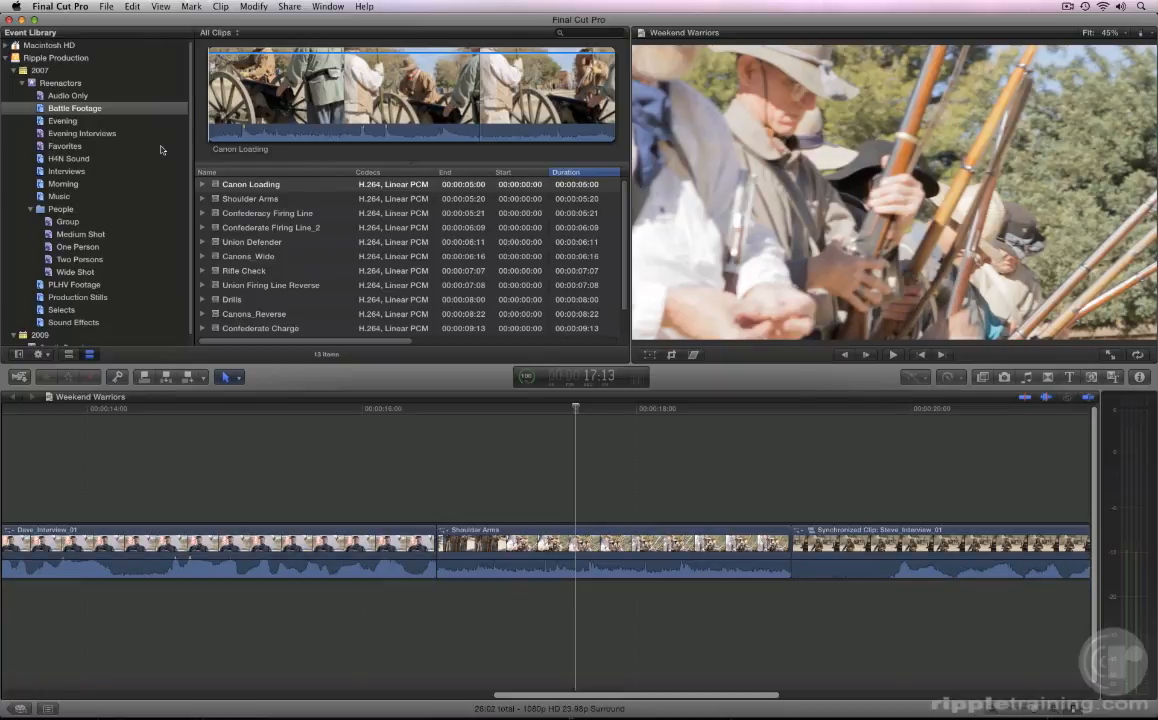